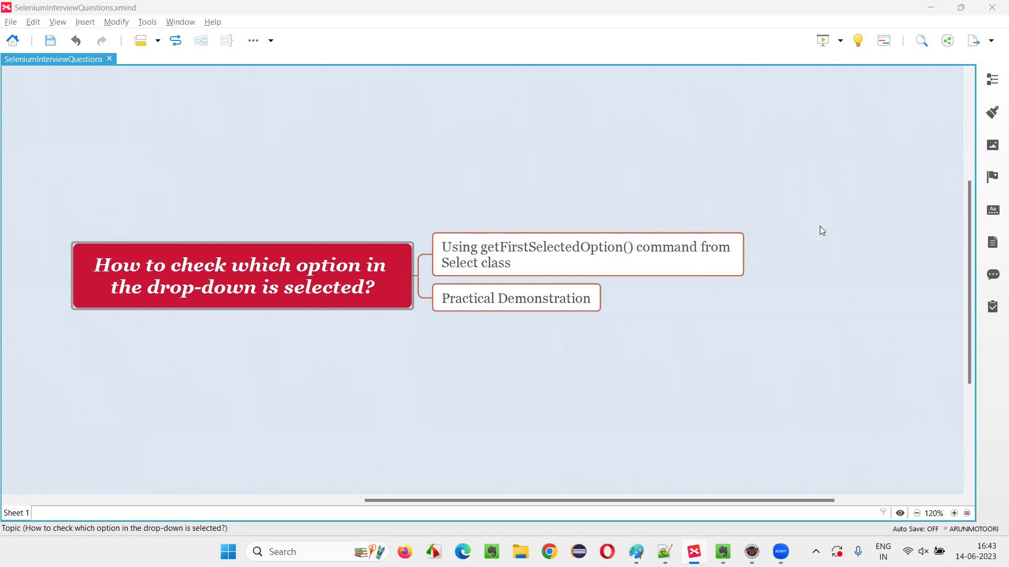
# - Review the question topic and its getFirstSelectedOption() and Practical Demonstration subtopics
pyautogui.click(234, 263)
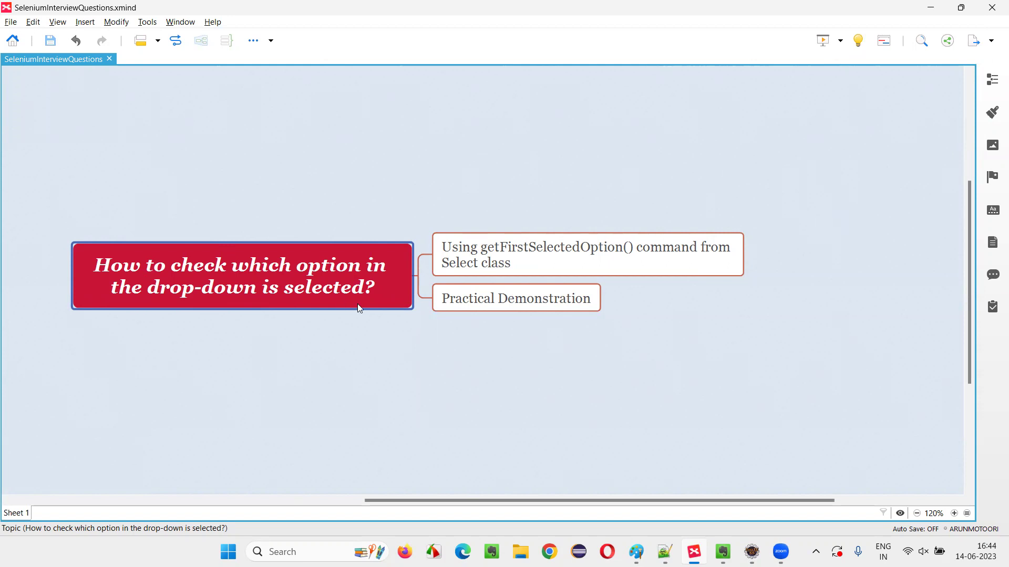
pyautogui.click(535, 262)
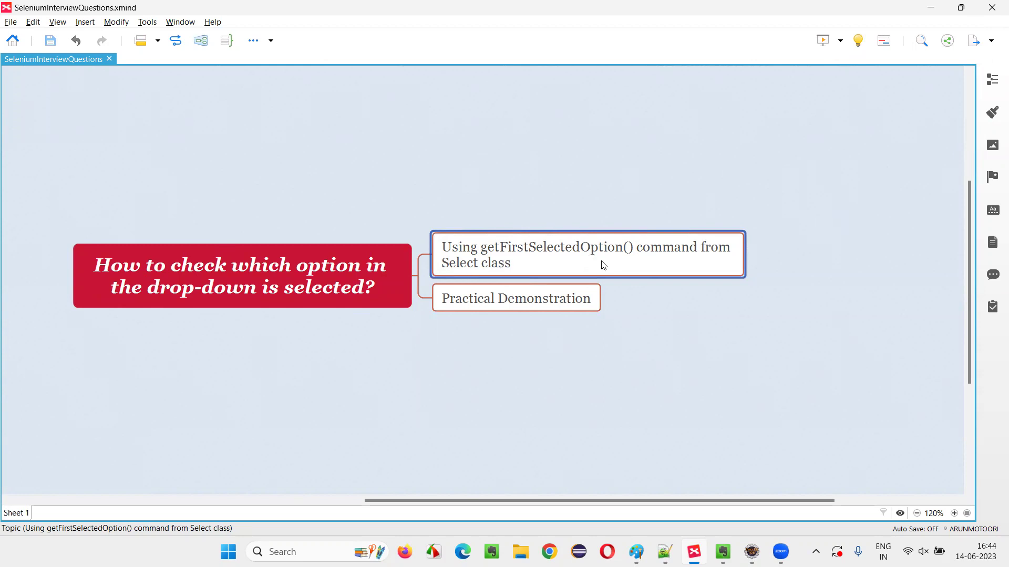
pyautogui.click(310, 269)
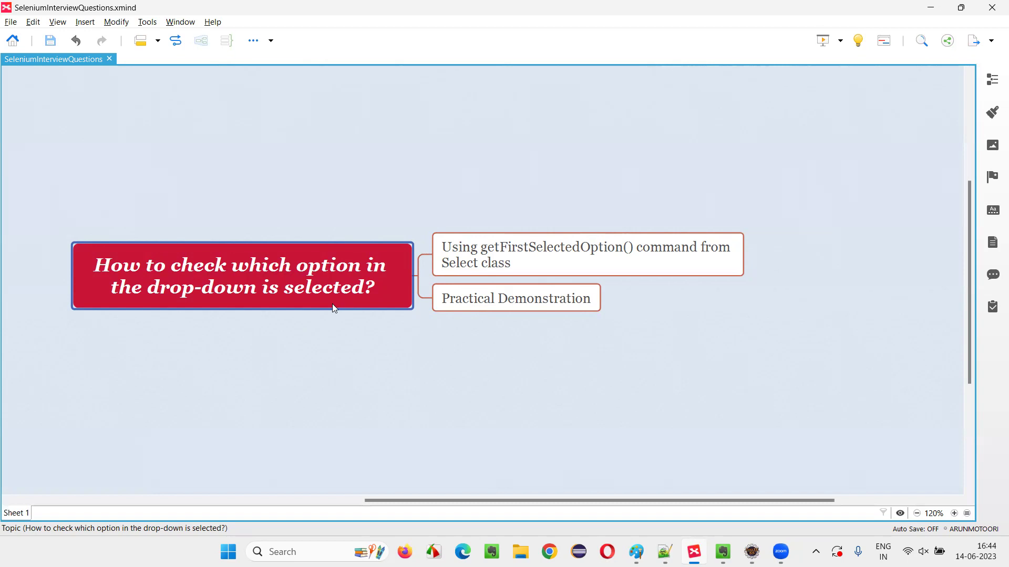
pyautogui.click(508, 305)
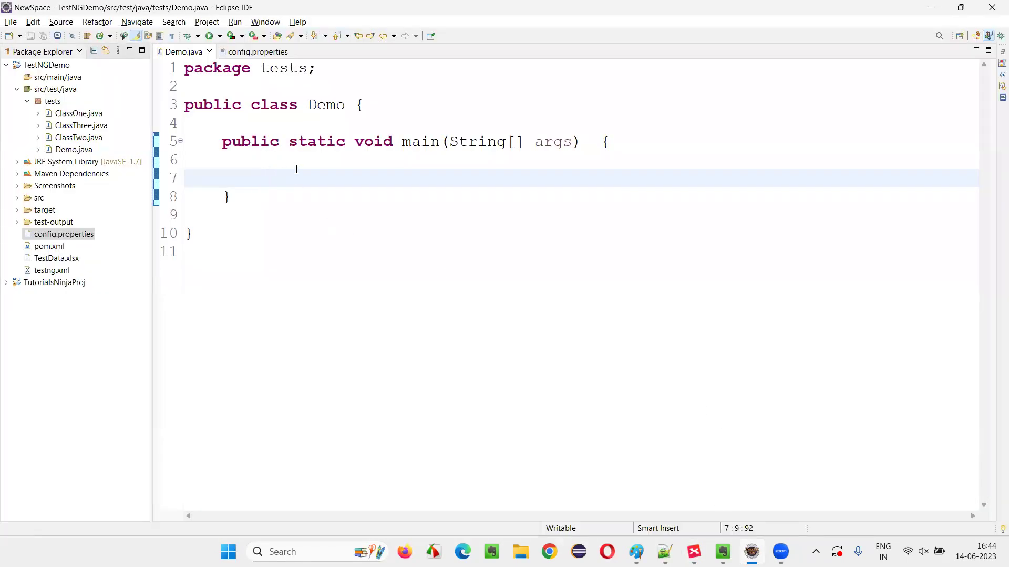
pyautogui.write('Web')
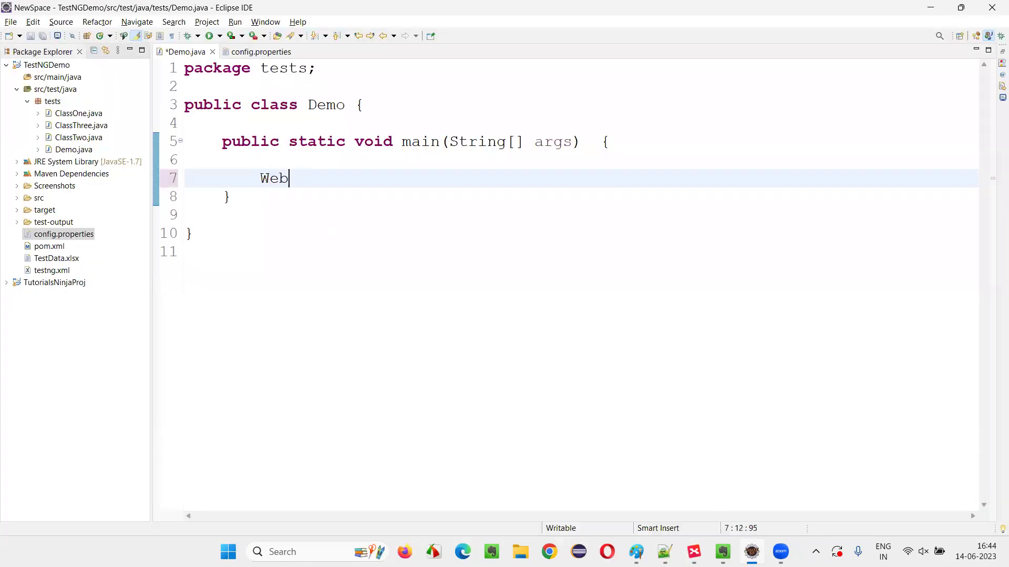
pyautogui.write('Driver driver =')
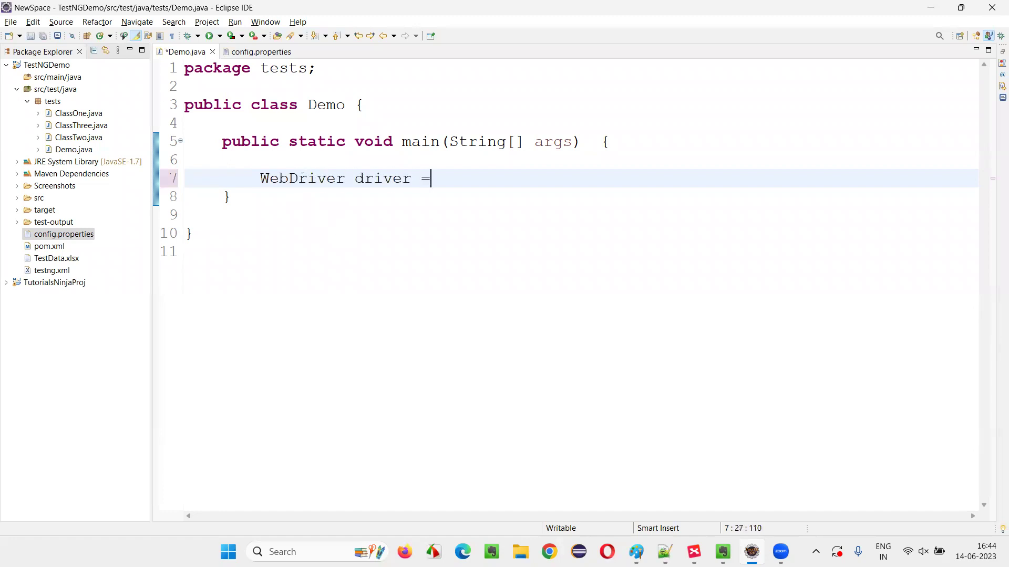
pyautogui.write(' new Chorme')
# - Create WebDriver driver = new ChromeDriver() and import both WebDriver and ChromeDriver
pyautogui.press('BackSpace')
pyautogui.press('BackSpace')
pyautogui.press('BackSpace')
pyautogui.write('r')
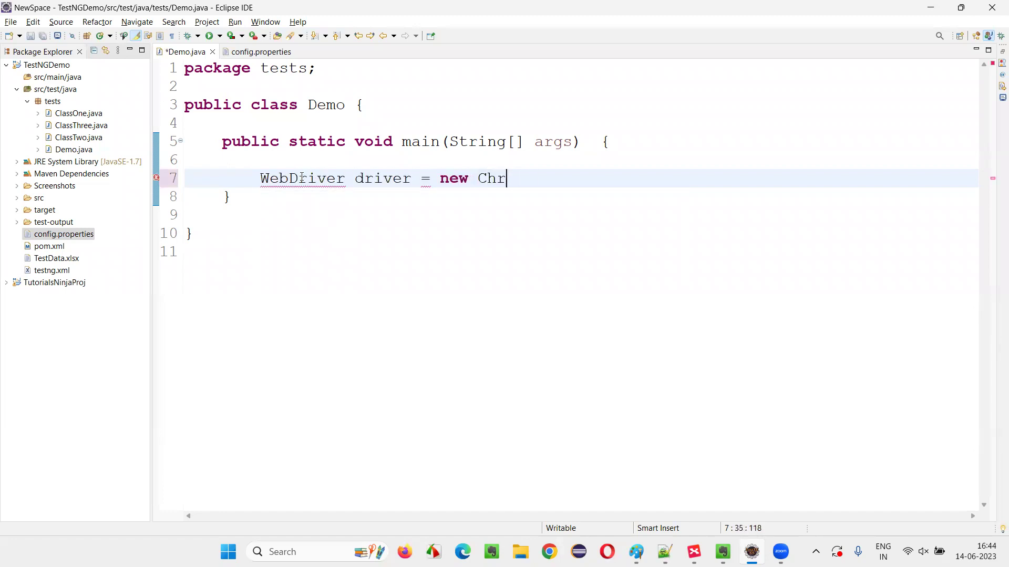
pyautogui.write('omeDriver();')
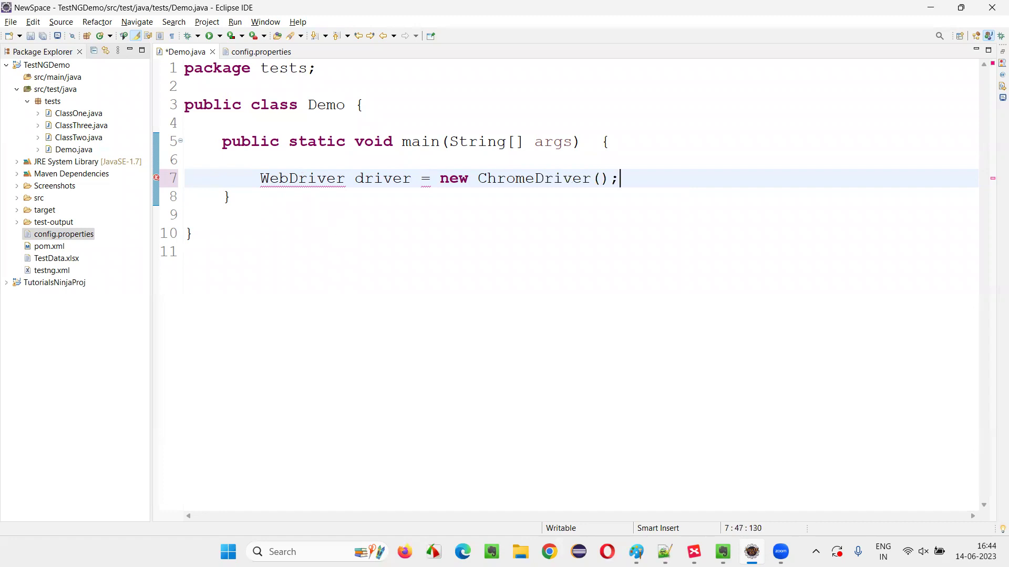
pyautogui.click(302, 300)
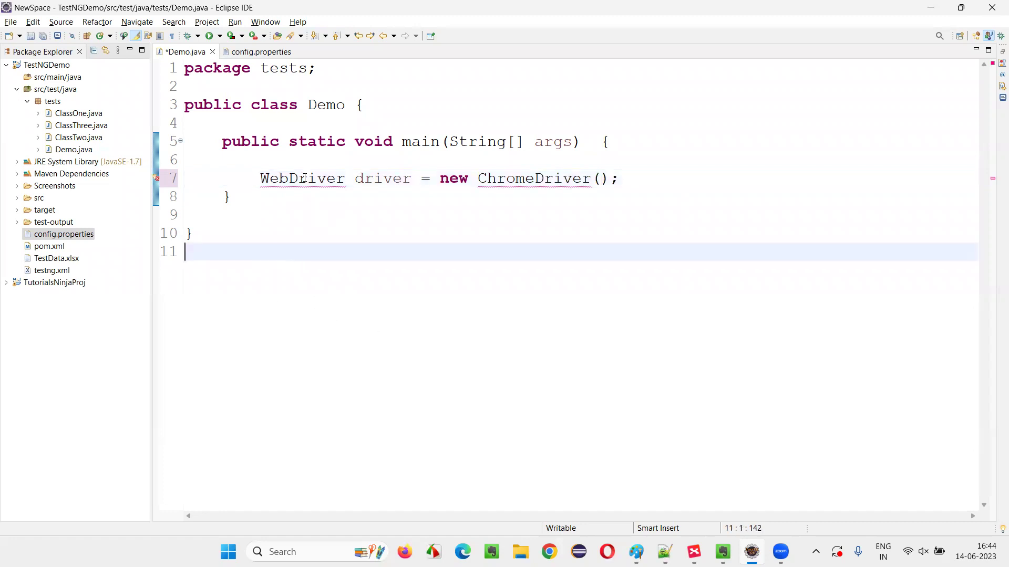
pyautogui.moveTo(303, 179)
pyautogui.click(347, 228)
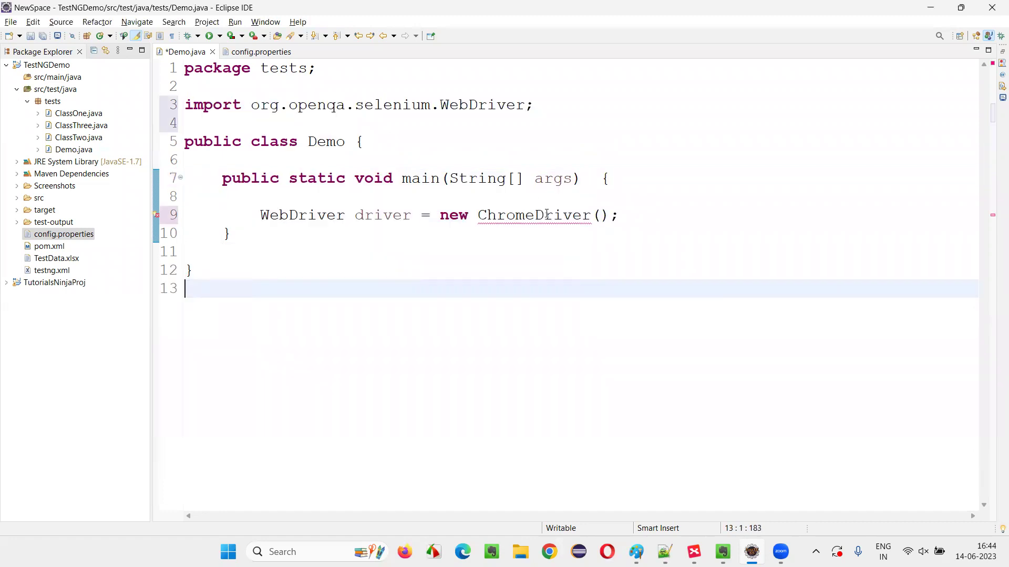
pyautogui.moveTo(533, 215)
pyautogui.click(574, 270)
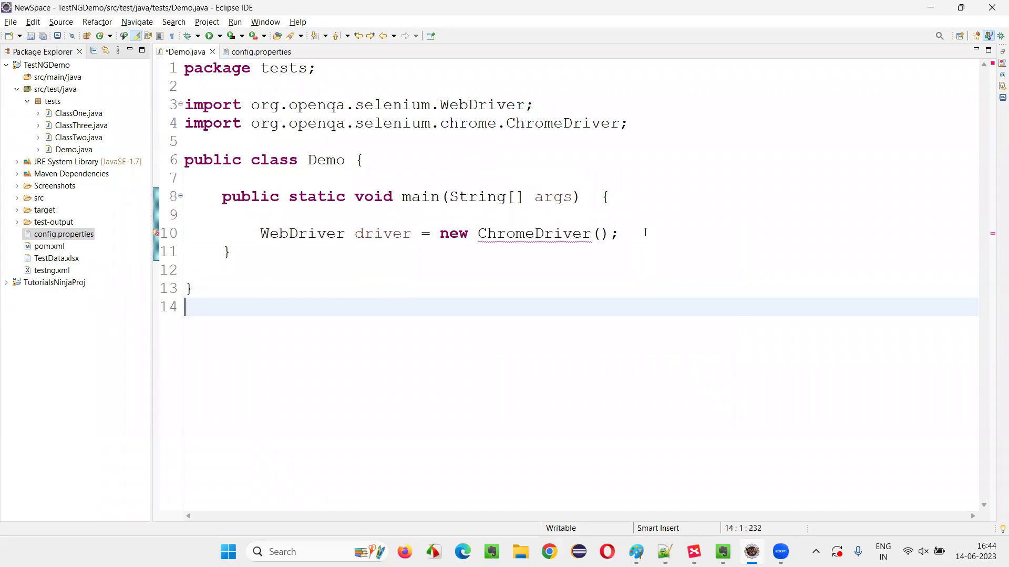
# - Add driver.manage().window().maximize() and an empty driver.get("") call
pyautogui.click(646, 233)
pyautogui.press('Return')
pyautogui.write('driver.m')
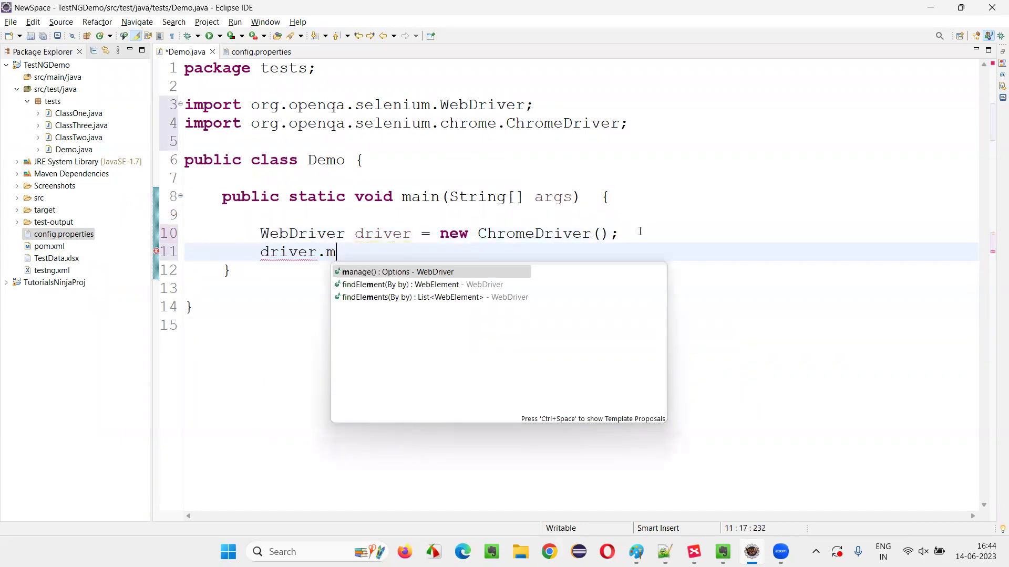
pyautogui.press('Return')
pyautogui.write('.w')
pyautogui.press('Return')
pyautogui.write('.')
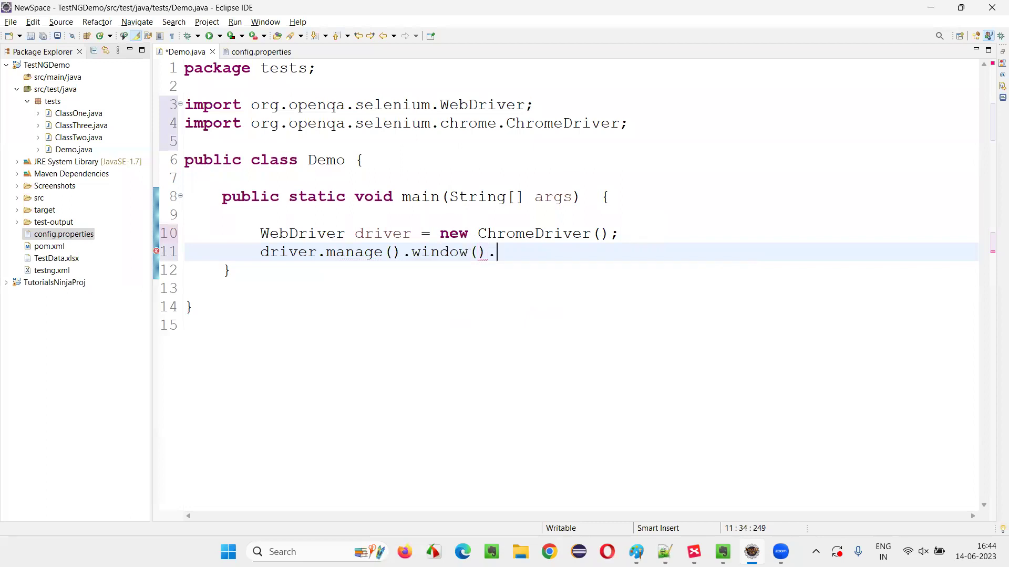
pyautogui.write('max')
pyautogui.press('Return')
pyautogui.press('Return')
pyautogui.write('driver.get')
pyautogui.press('Return')
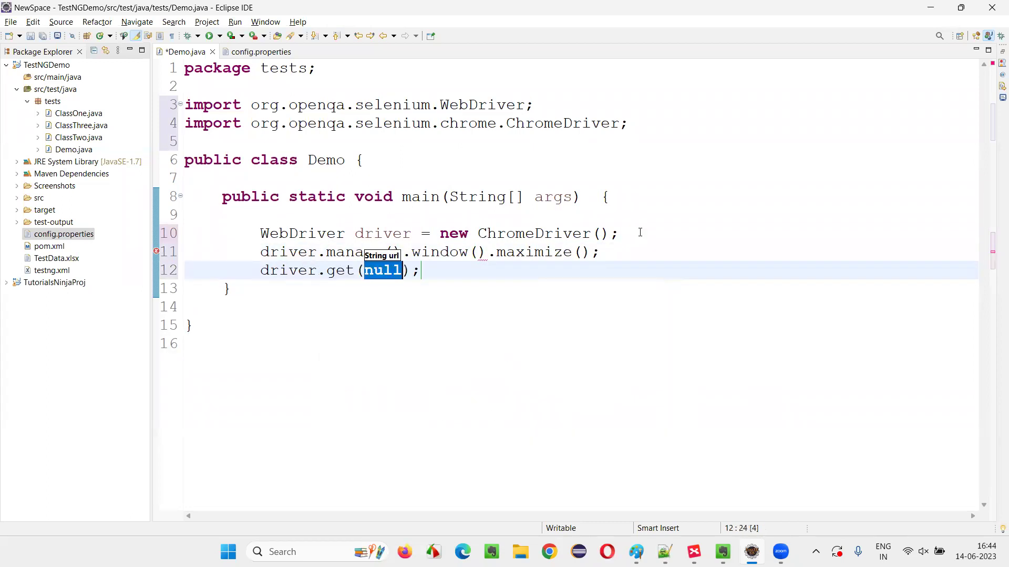
pyautogui.write('""')
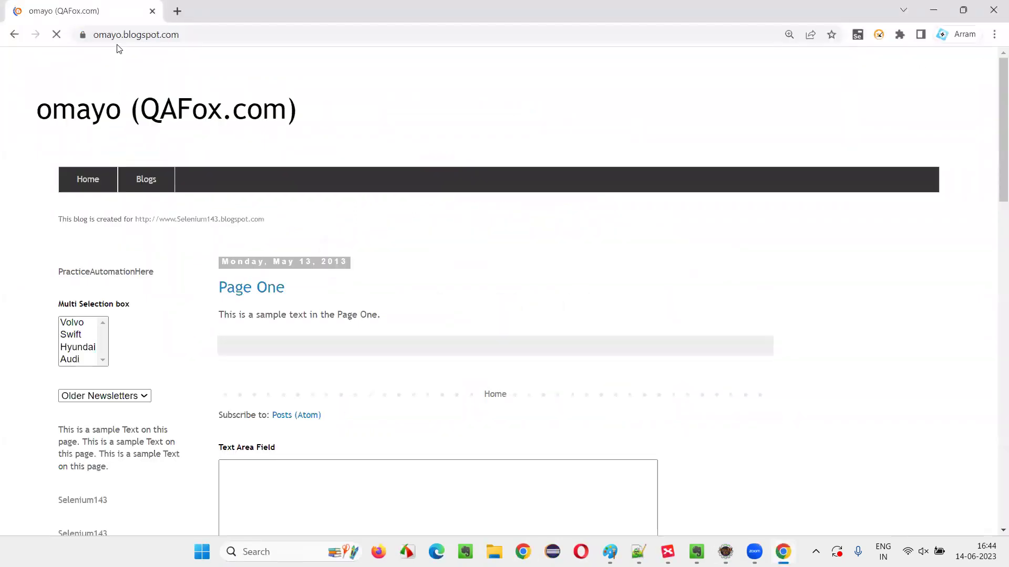
# - Put the omayo.blogspot.com address from Chrome into the driver.get call
pyautogui.click(101, 399)
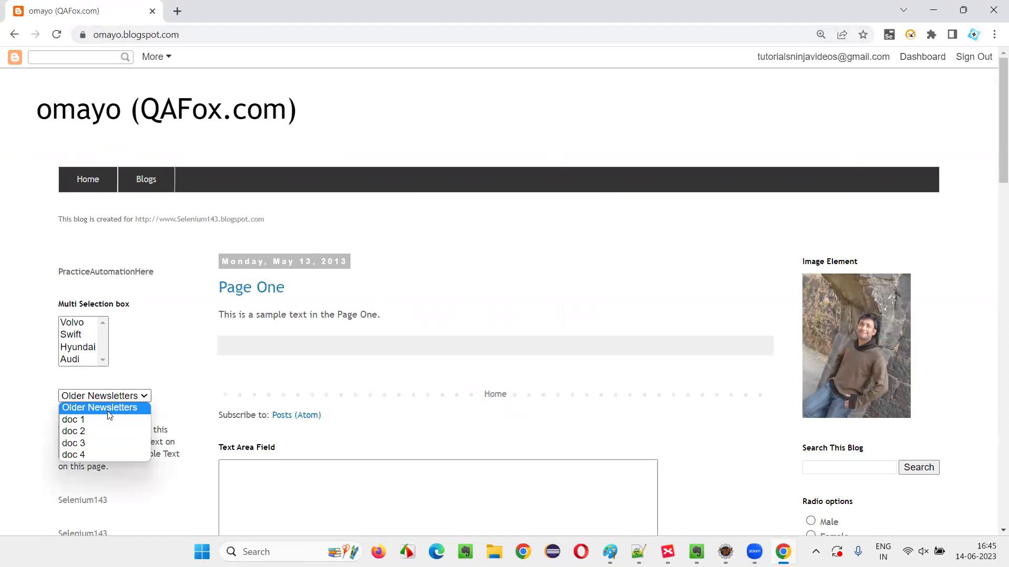
pyautogui.click(96, 413)
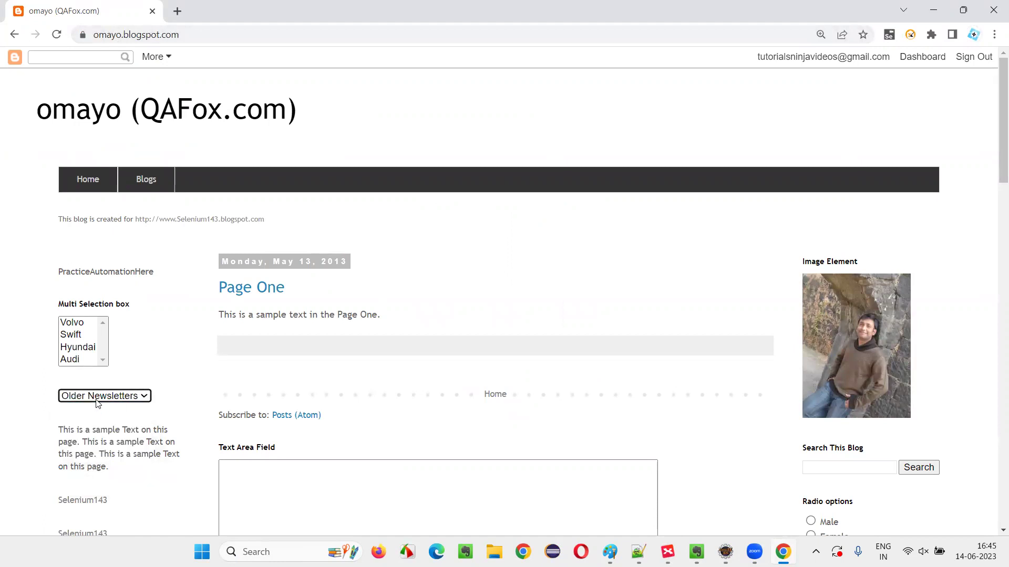
pyautogui.click(127, 37)
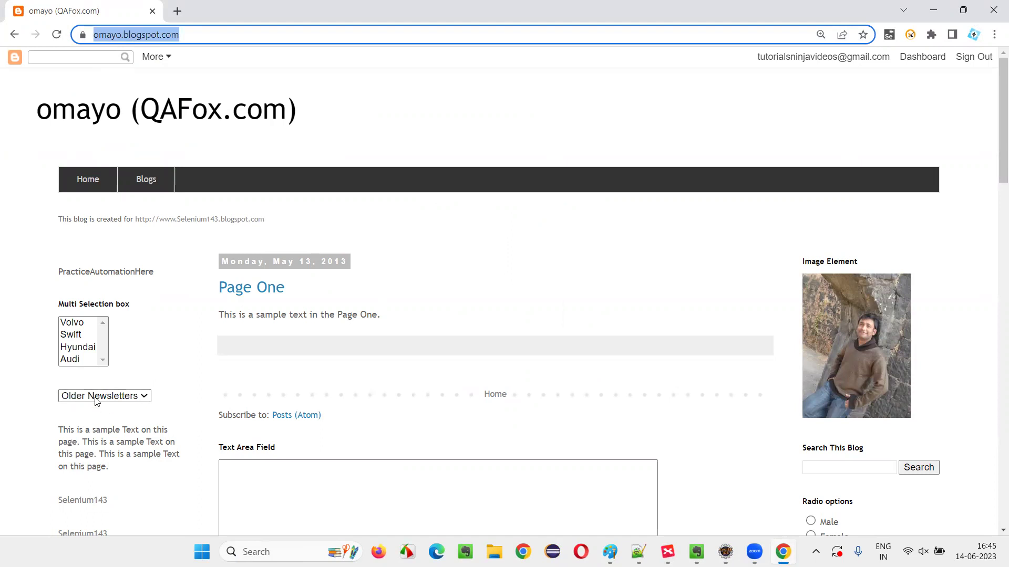
pyautogui.hotkey('alt', 'Tab')
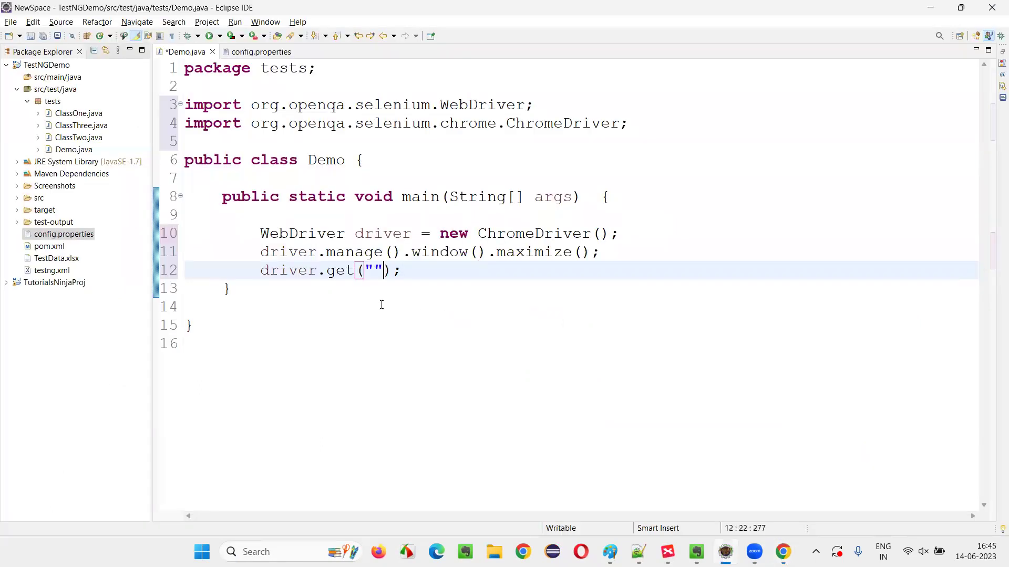
pyautogui.write('https://omayo.blogspot.com/')
pyautogui.press('End')
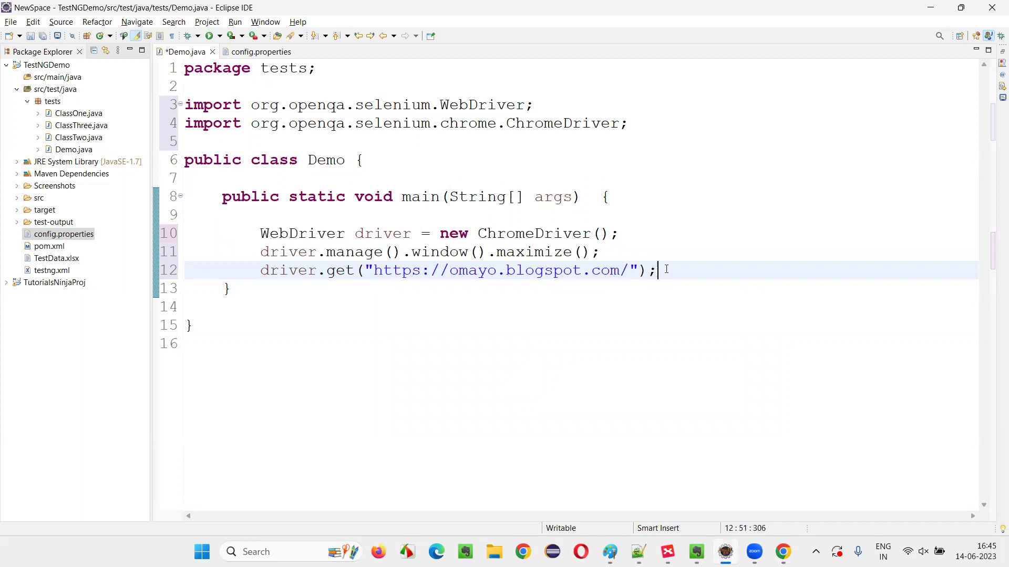
pyautogui.press('Return')
pyautogui.press('Return')
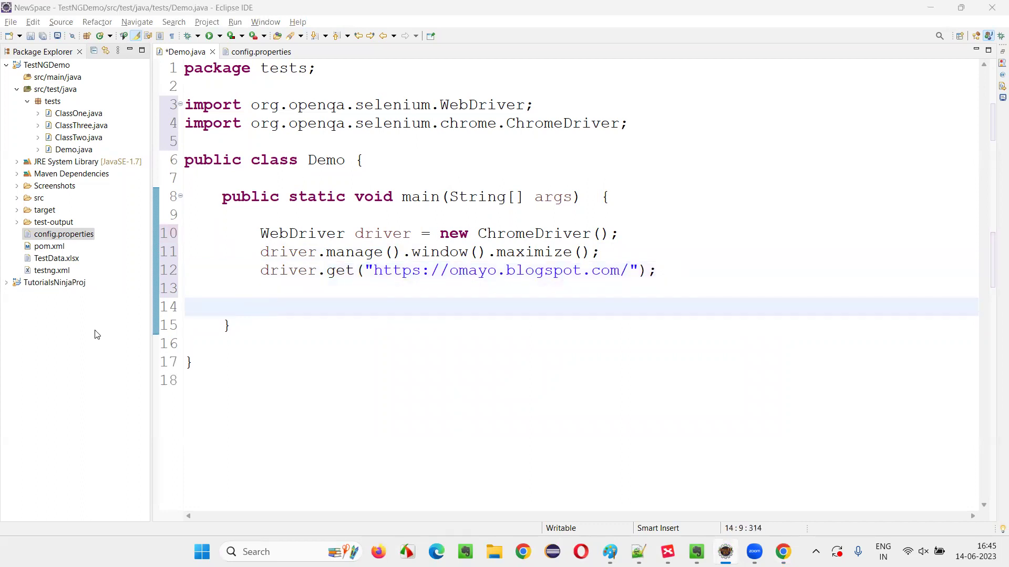
# - Inspect the Older Newsletters drop-down in DevTools and select its id drop1 for copying
pyautogui.hotkey('alt', 'Tab')
pyautogui.rightClick(129, 334)
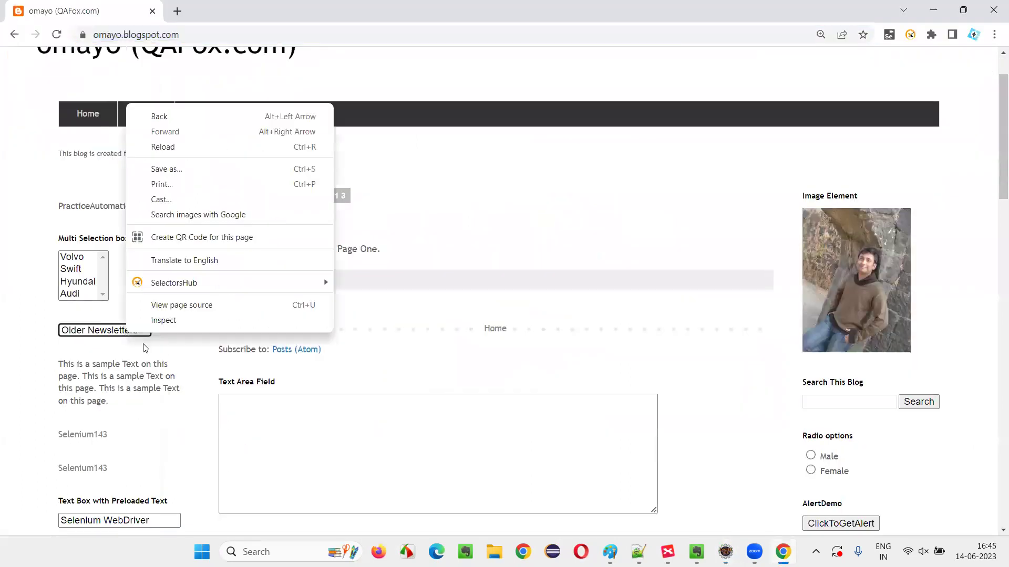
pyautogui.click(166, 321)
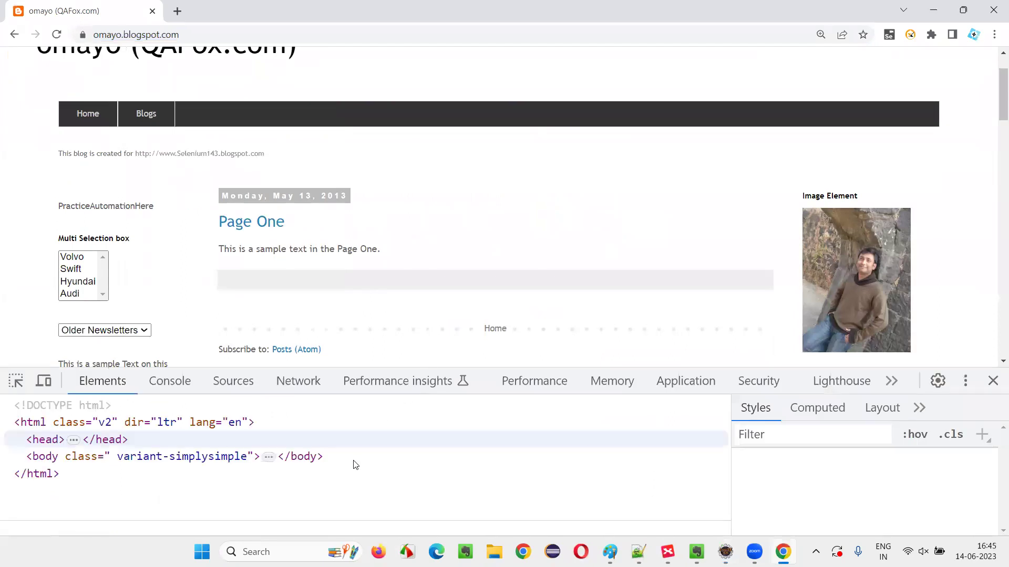
pyautogui.doubleClick(309, 460)
pyautogui.rightClick(310, 459)
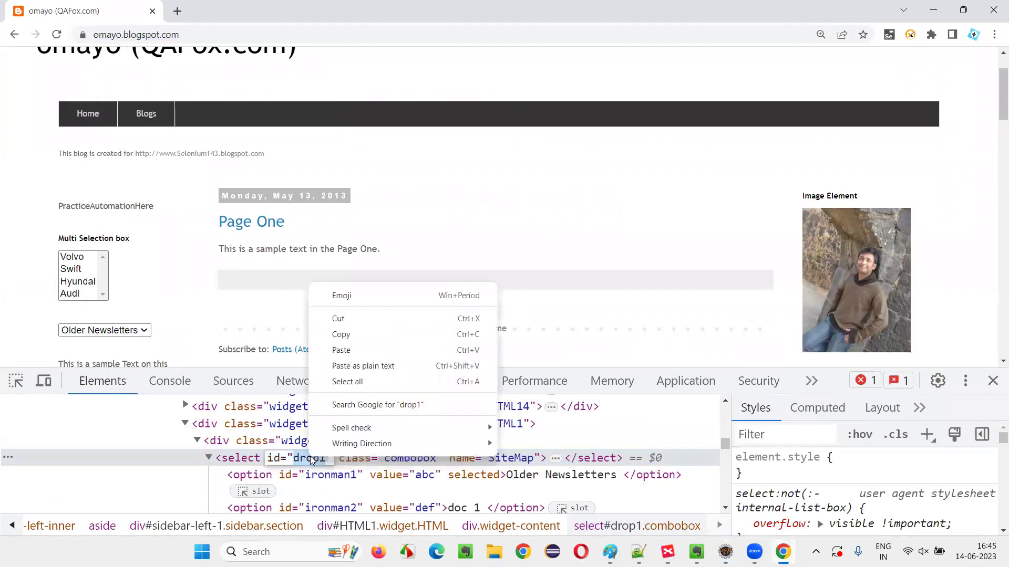
# - Write driver.findElement(By.id("drop1")) using the copied id
pyautogui.click(360, 335)
pyautogui.hotkey('alt', 'Tab')
pyautogui.write('driver.find')
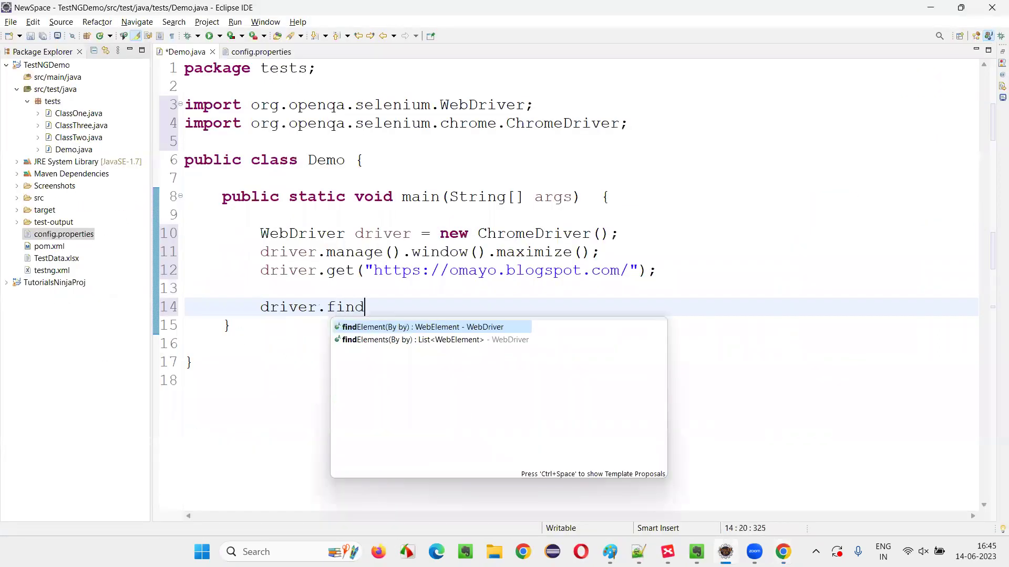
pyautogui.press('Return')
pyautogui.write('By.i')
pyautogui.press('Return')
pyautogui.write('"')
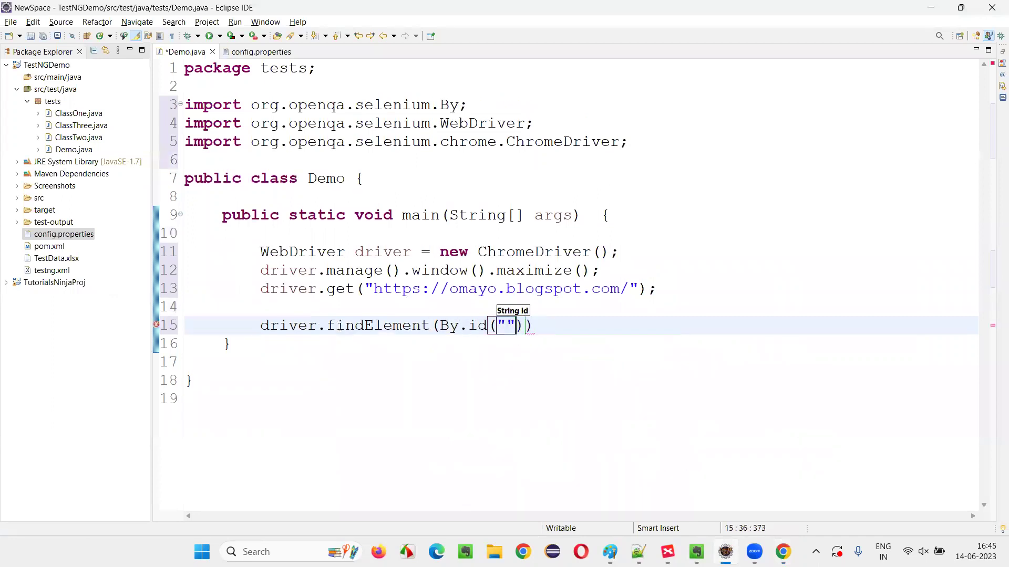
pyautogui.hotkey('ctrl', 'v')
pyautogui.click(594, 326)
pyautogui.write(';')
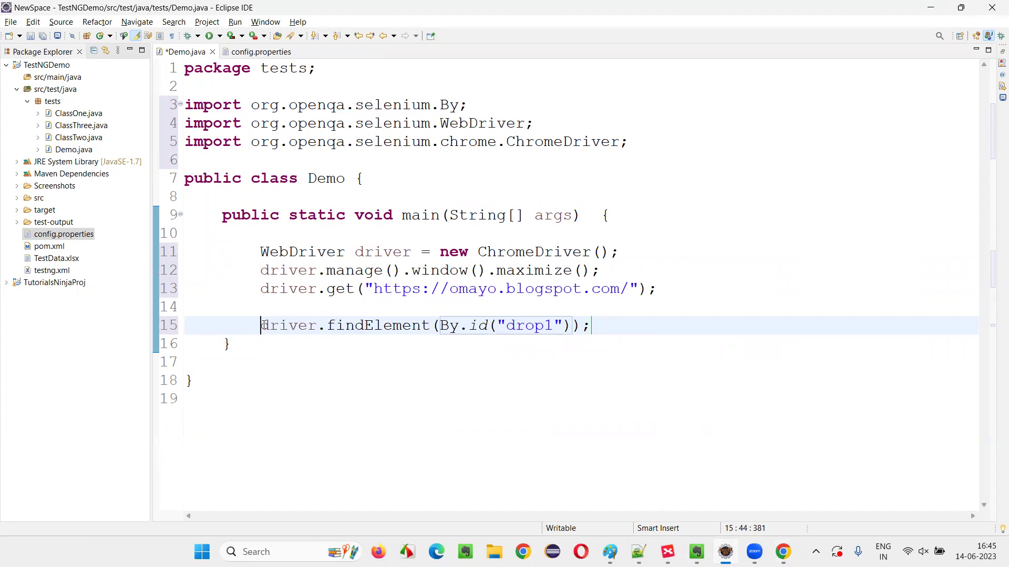
pyautogui.write('drio')
# - Store the element as WebElement dropDownField, begin a Select declaration with its import, and copy dropDownField
pyautogui.press('BackSpace')
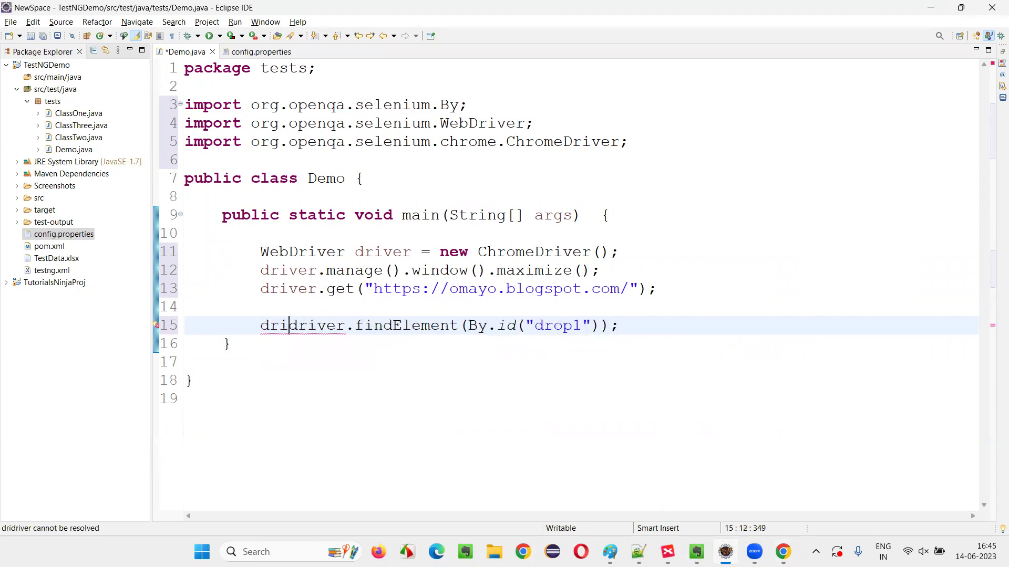
pyautogui.press('BackSpace')
pyautogui.write('opD')
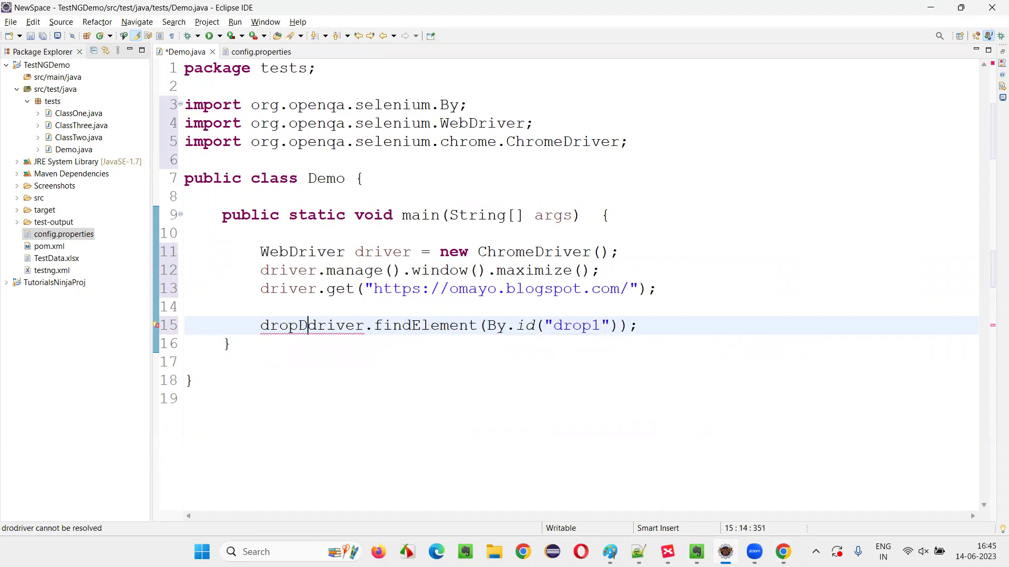
pyautogui.write('ownField =')
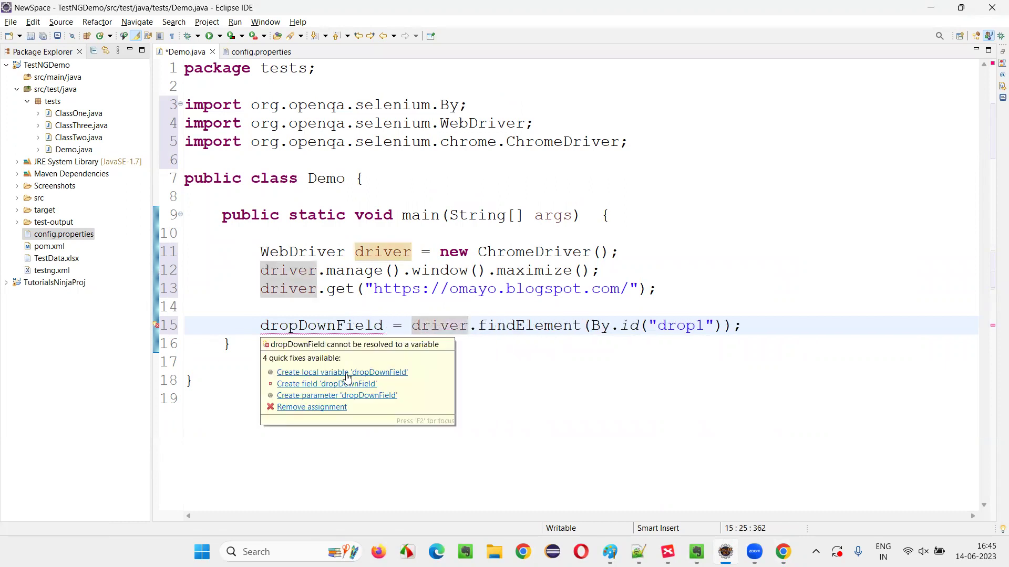
pyautogui.click(344, 372)
pyautogui.press('Return')
pyautogui.press('Return')
pyautogui.write('S')
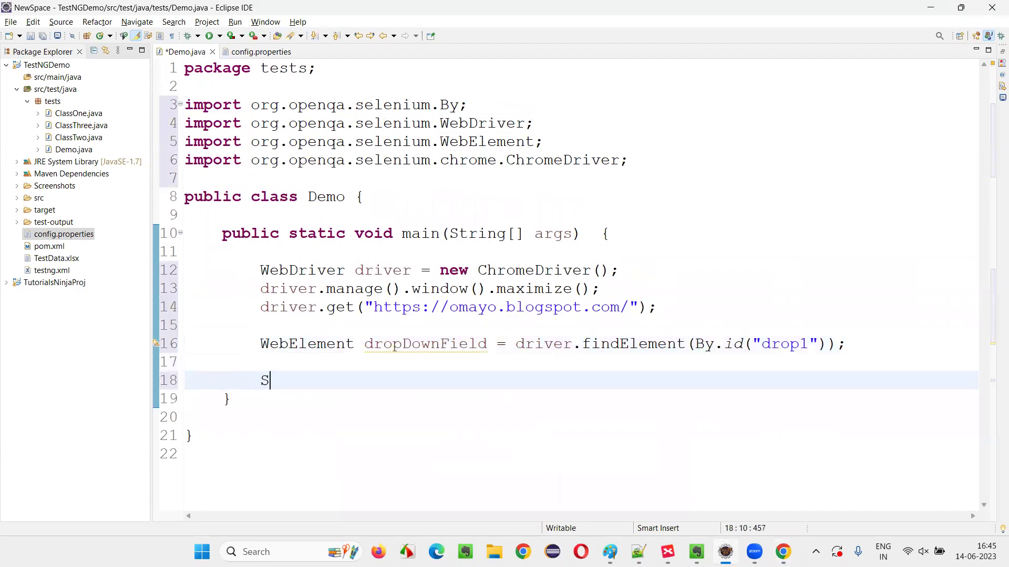
pyautogui.write('elect select = ')
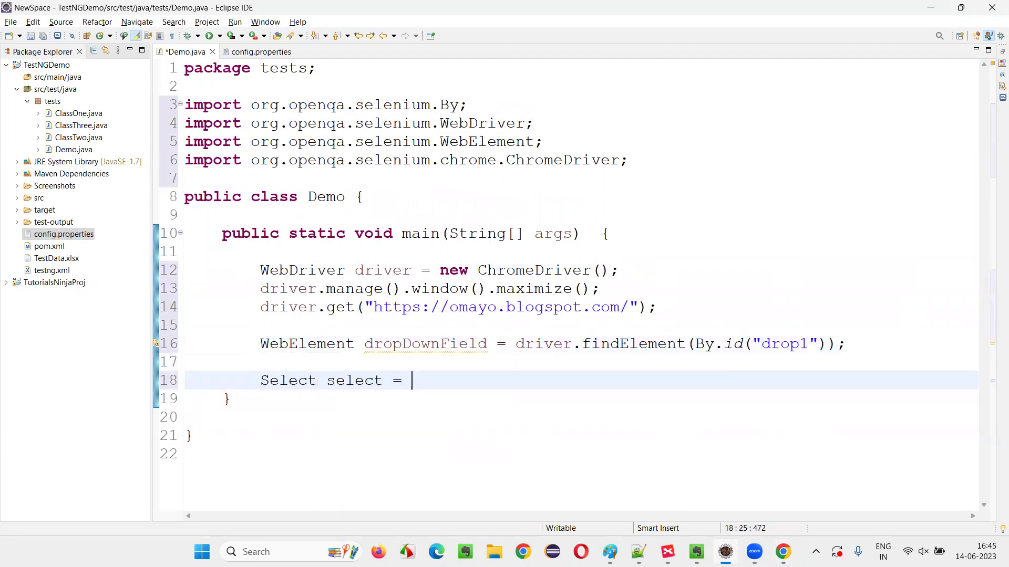
pyautogui.write('new Select(')
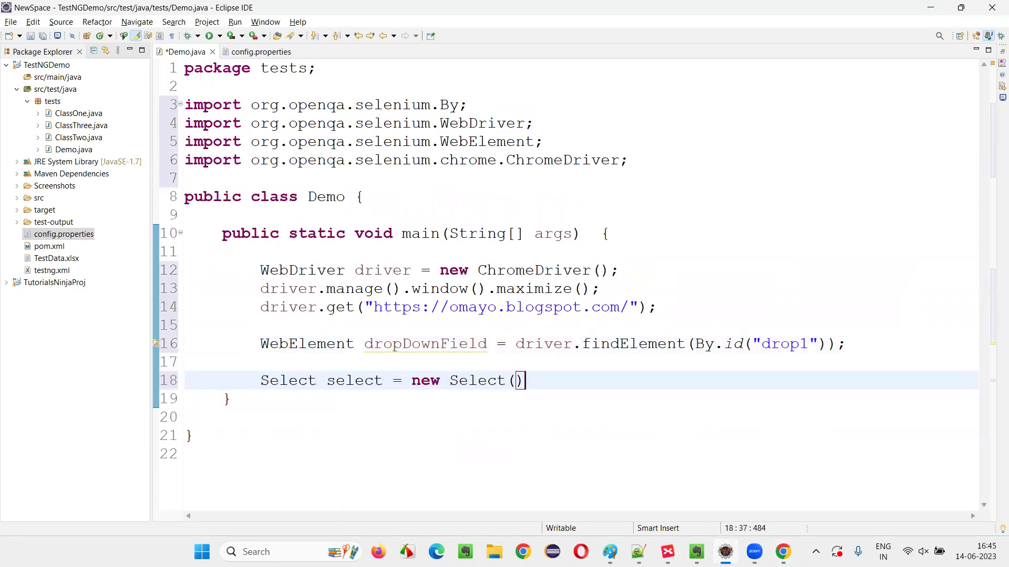
pyautogui.write(');')
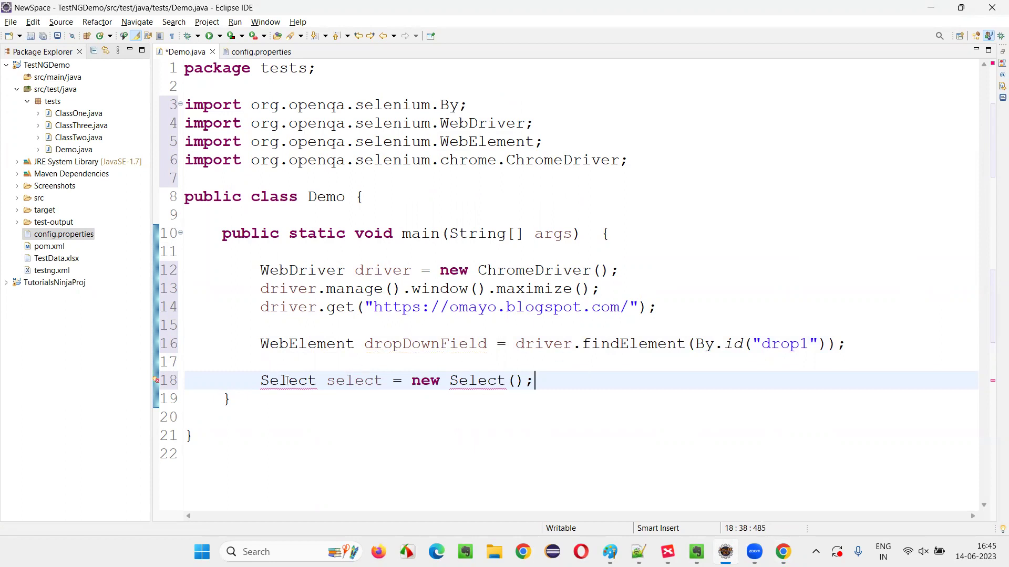
pyautogui.click(363, 430)
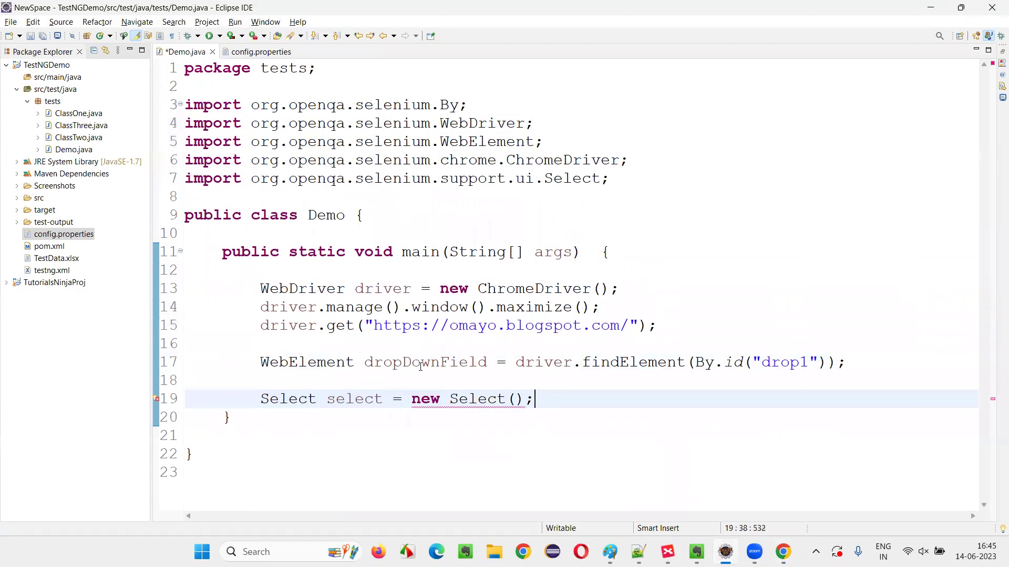
pyautogui.doubleClick(422, 363)
pyautogui.hotkey('ctrl', 'c')
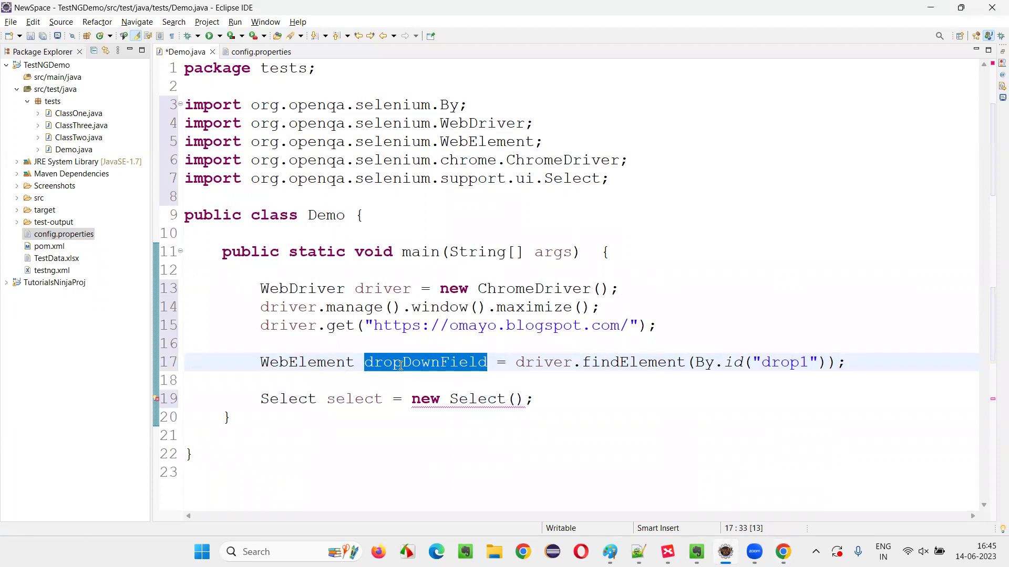
# - Pass dropDownField into the Select constructor and add a blank line below
pyautogui.click(513, 400)
pyautogui.hotkey('ctrl', 'v')
pyautogui.press('Down')
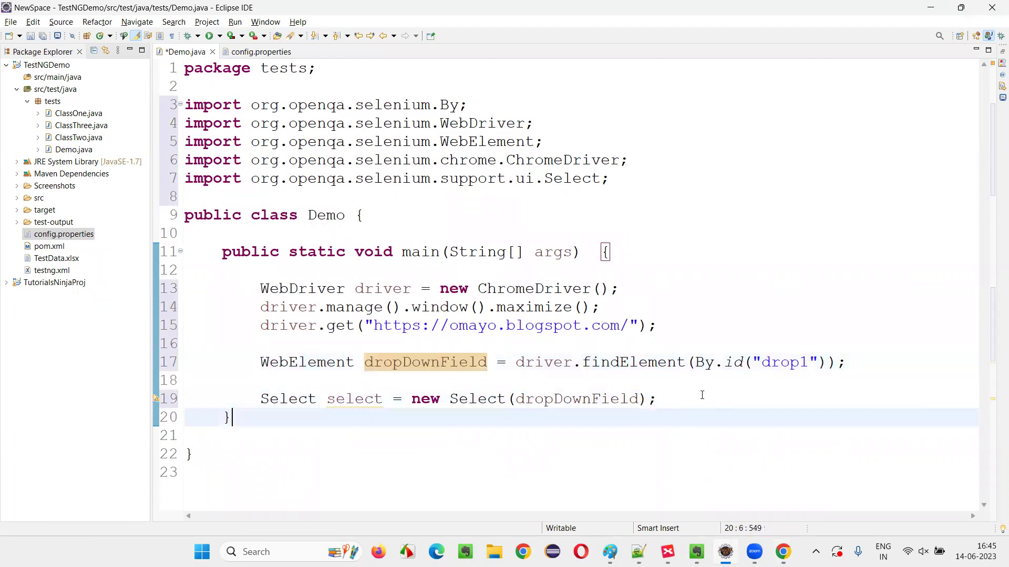
pyautogui.press('Left')
pyautogui.press('Return')
# - Write select.getFirstSelectedOption() on the new line
pyautogui.doubleClick(354, 400)
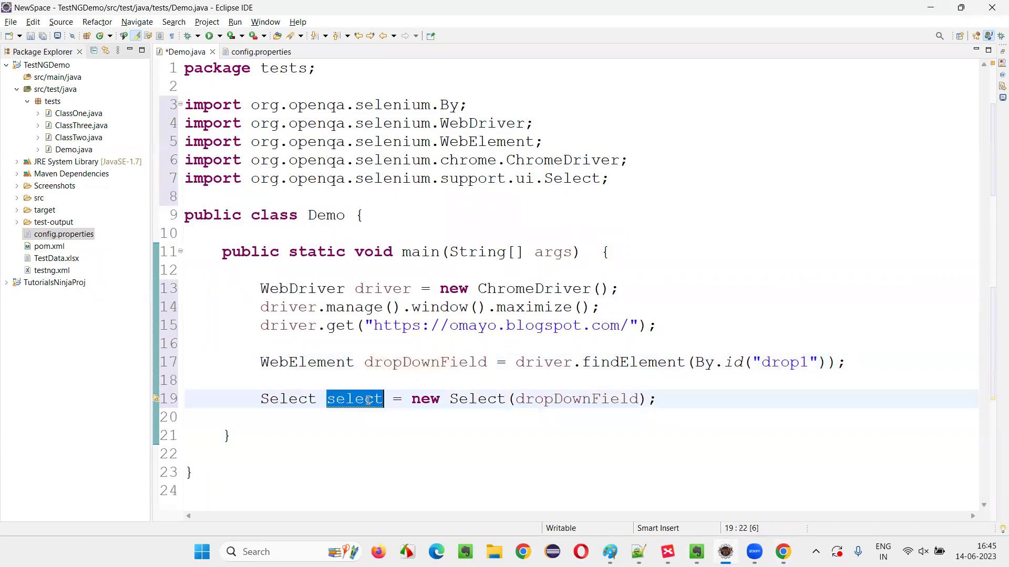
pyautogui.hotkey('ctrl', 'c')
pyautogui.press('Down')
pyautogui.hotkey('ctrl', 'v')
pyautogui.write('.')
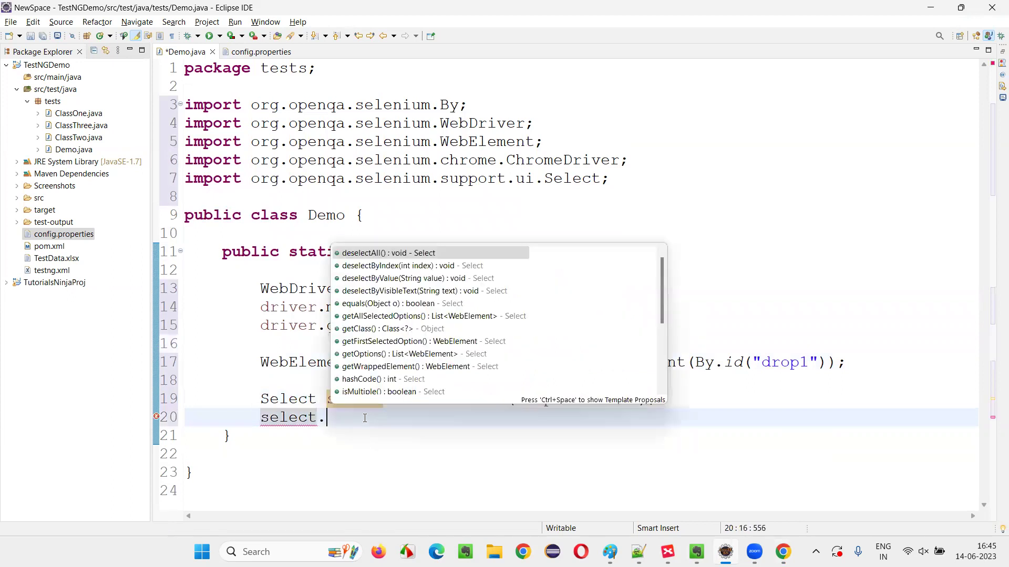
pyautogui.write('getF')
pyautogui.press('Return')
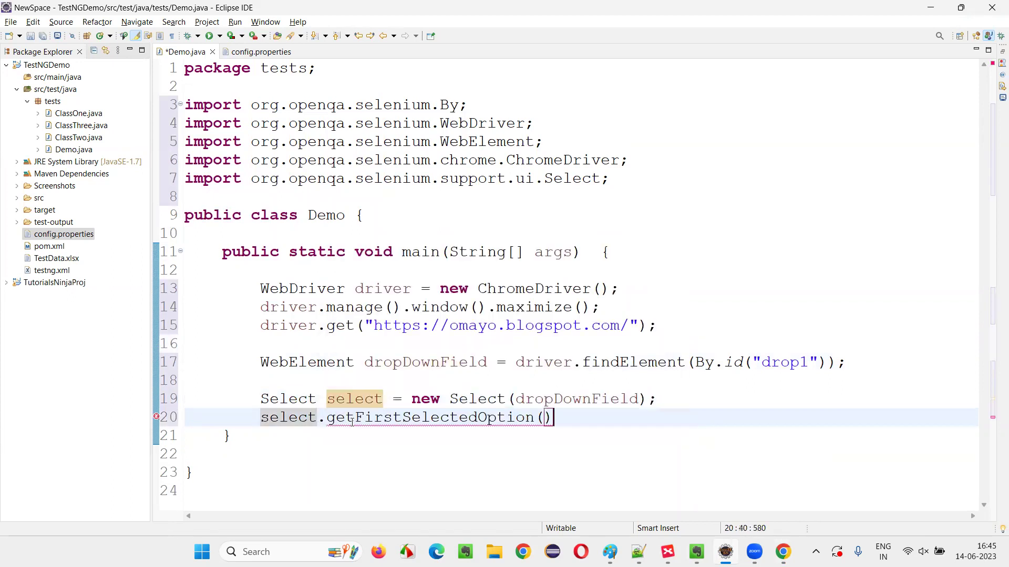
pyautogui.moveTo(327, 418); pyautogui.dragTo(556, 418)
pyautogui.click(564, 415)
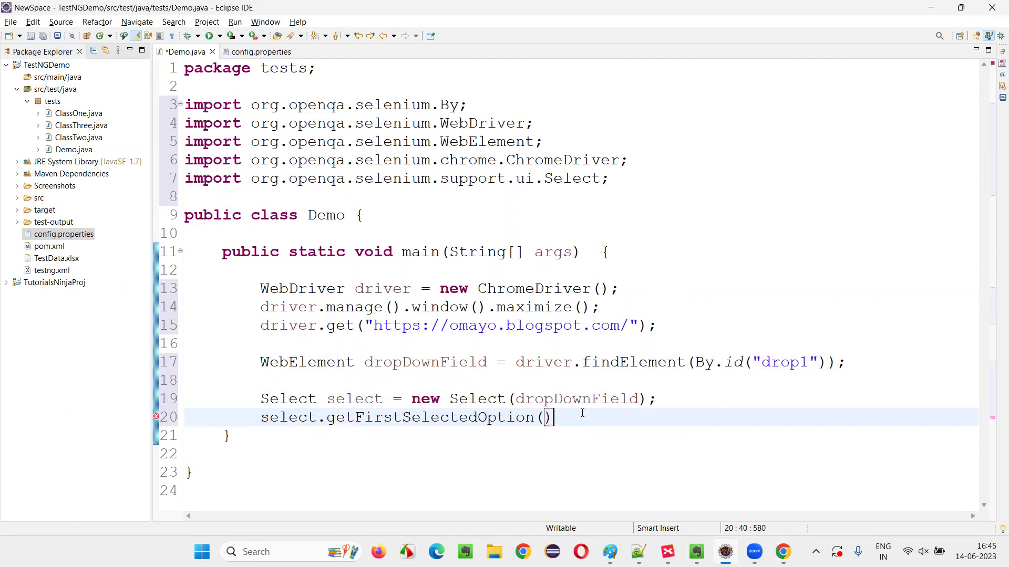
pyautogui.write(';')
# - Assign the getFirstSelectedOption() result to a WebElement local variable named currentOption
pyautogui.doubleClick(560, 401)
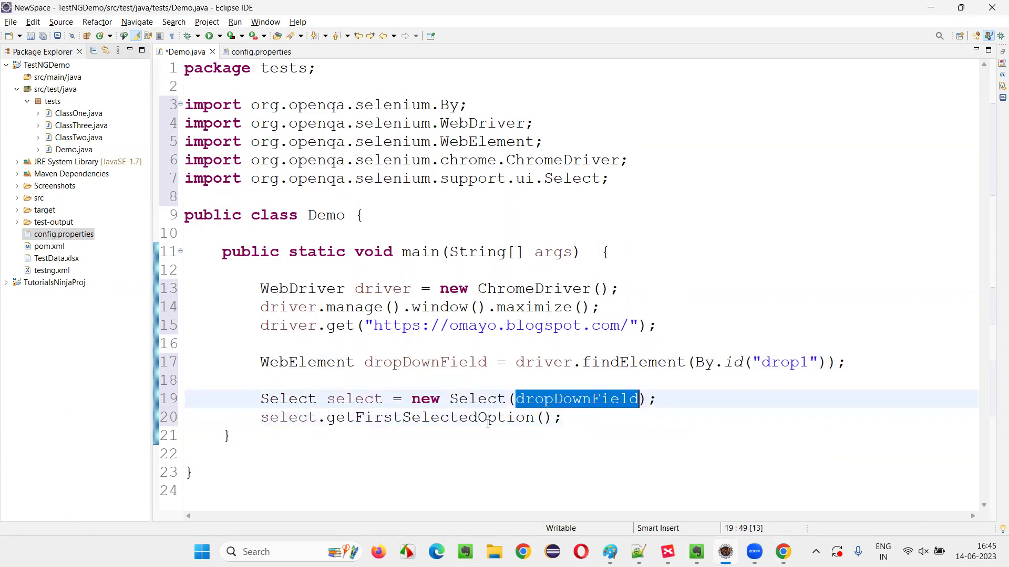
pyautogui.moveTo(327, 417); pyautogui.dragTo(564, 416)
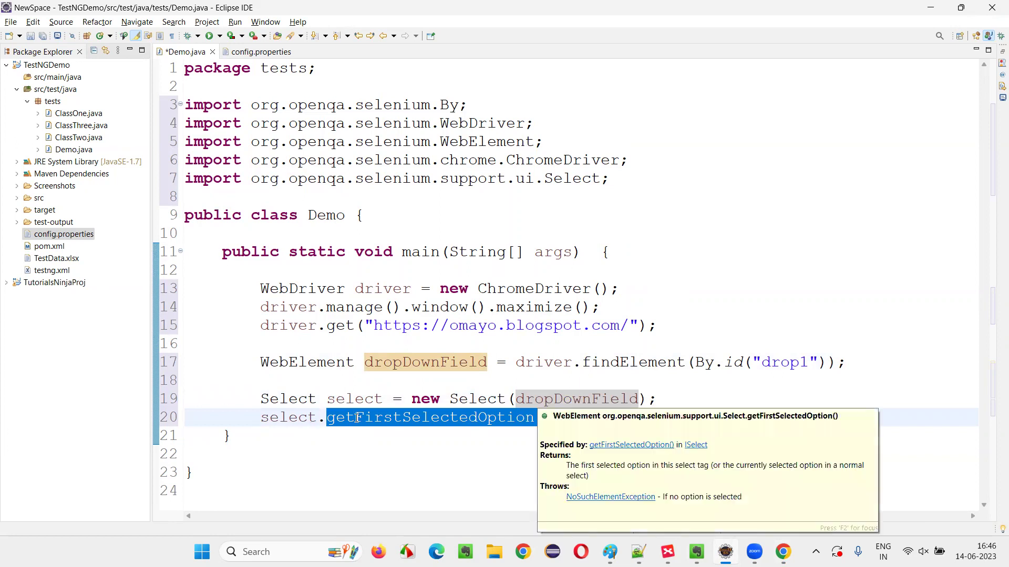
pyautogui.hotkey('alt', 'Tab')
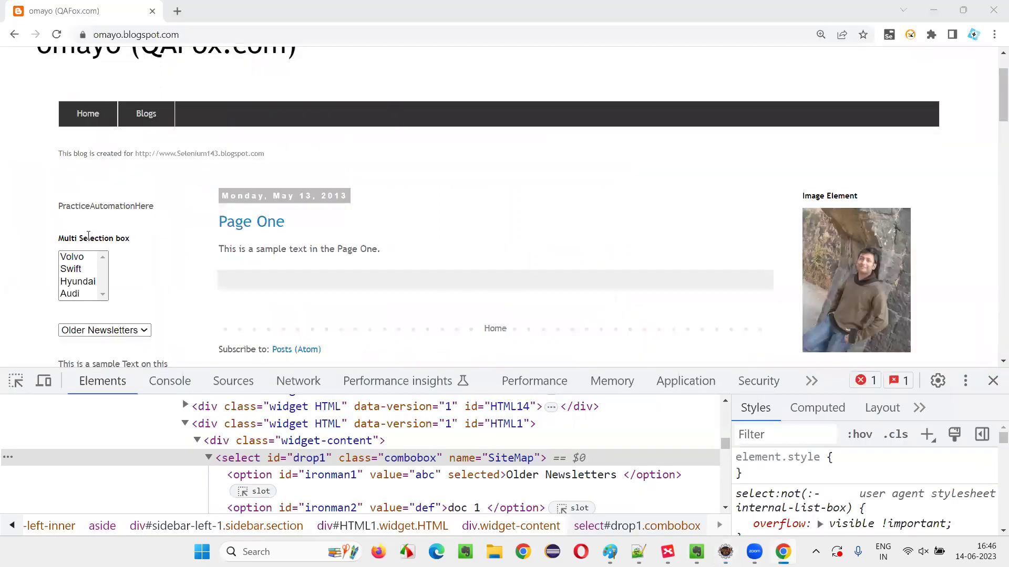
pyautogui.scroll(-1, 79, 272)
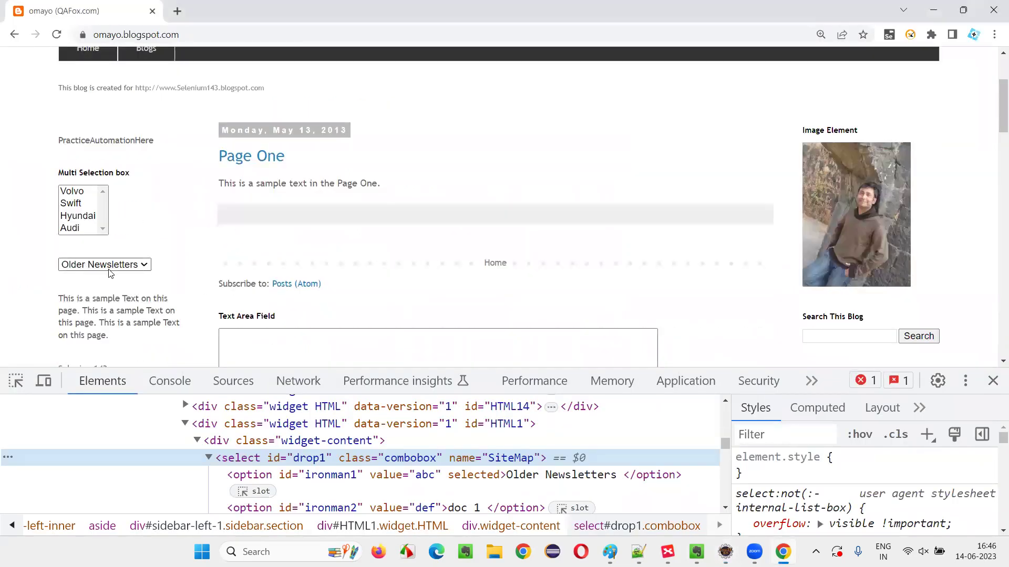
pyautogui.hotkey('alt', 'Tab')
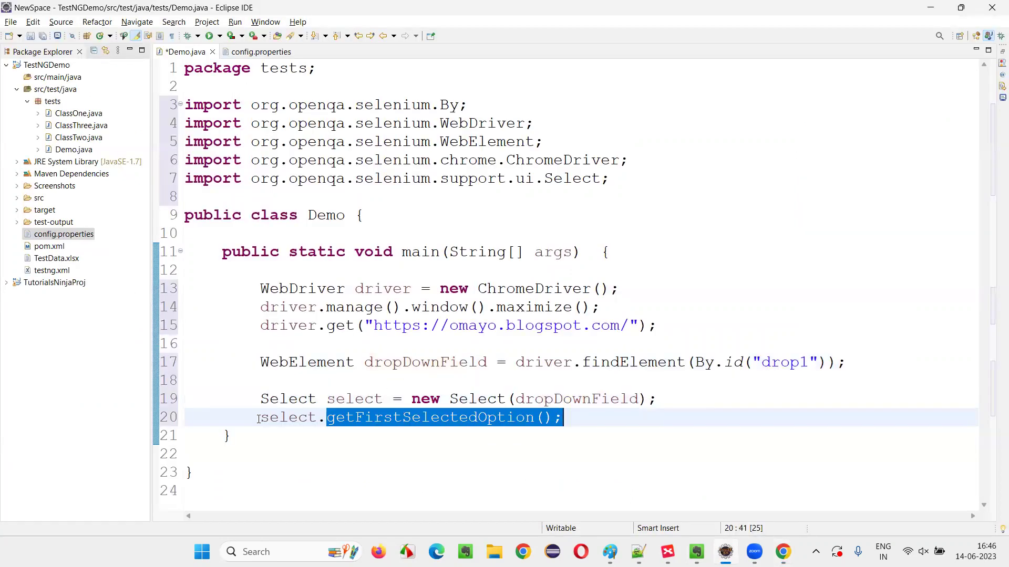
pyautogui.click(258, 419)
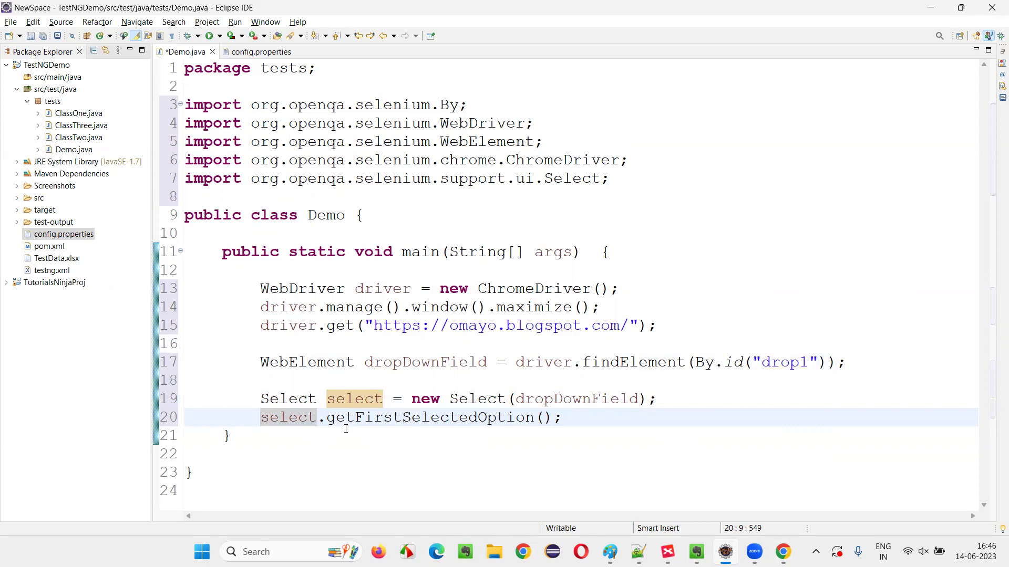
pyautogui.write('currentOp')
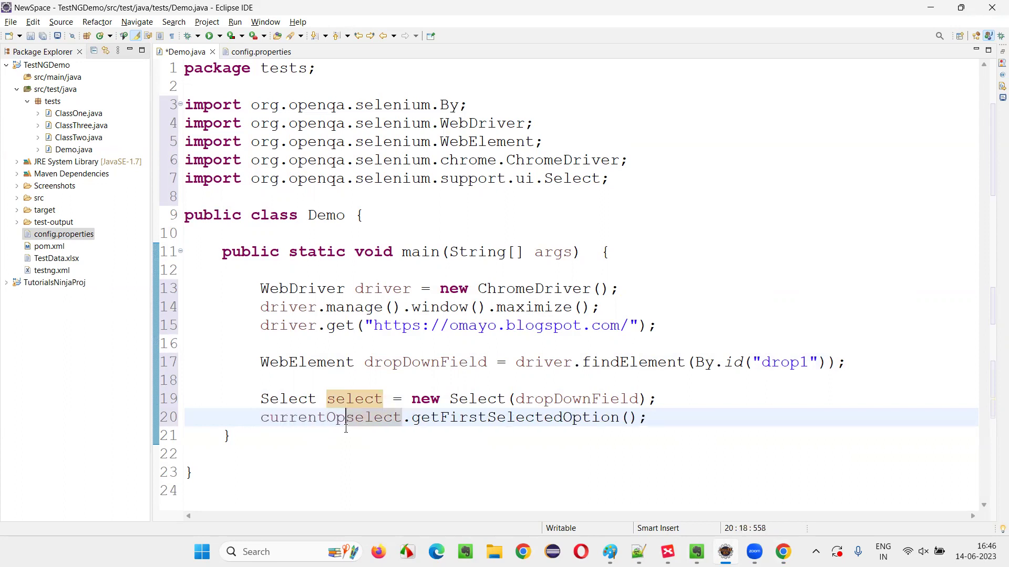
pyautogui.write('tion =')
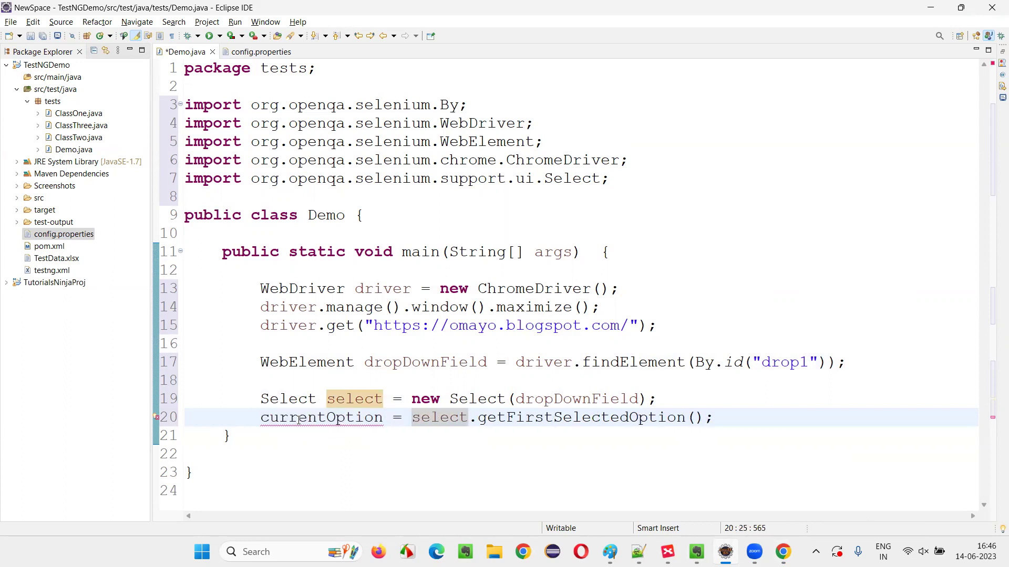
pyautogui.click(328, 462)
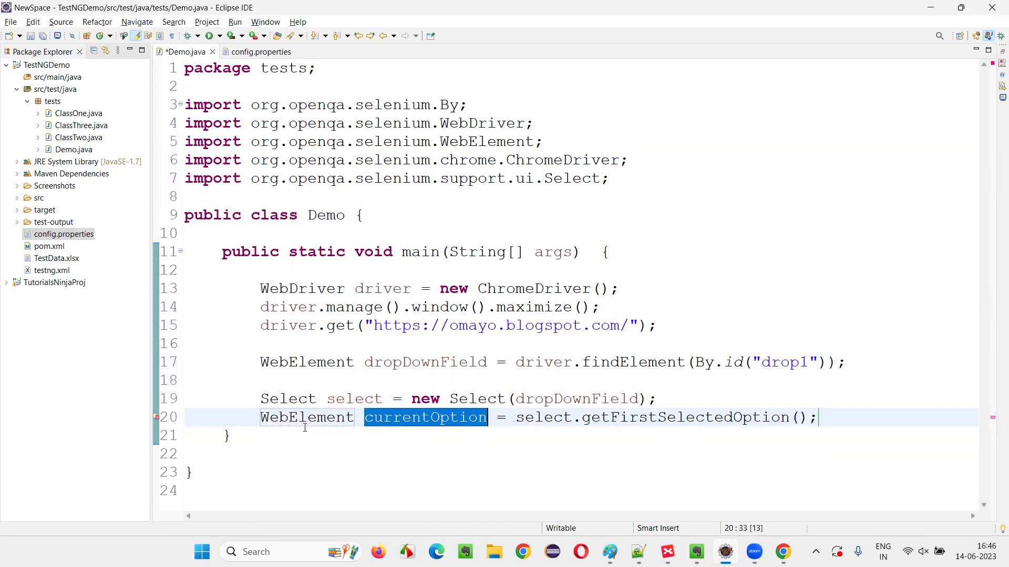
# - Add blank lines and confirm Older Newsletters is the selected drop-down option in Chrome
pyautogui.press('Return')
pyautogui.press('Return')
pyautogui.press('Return')
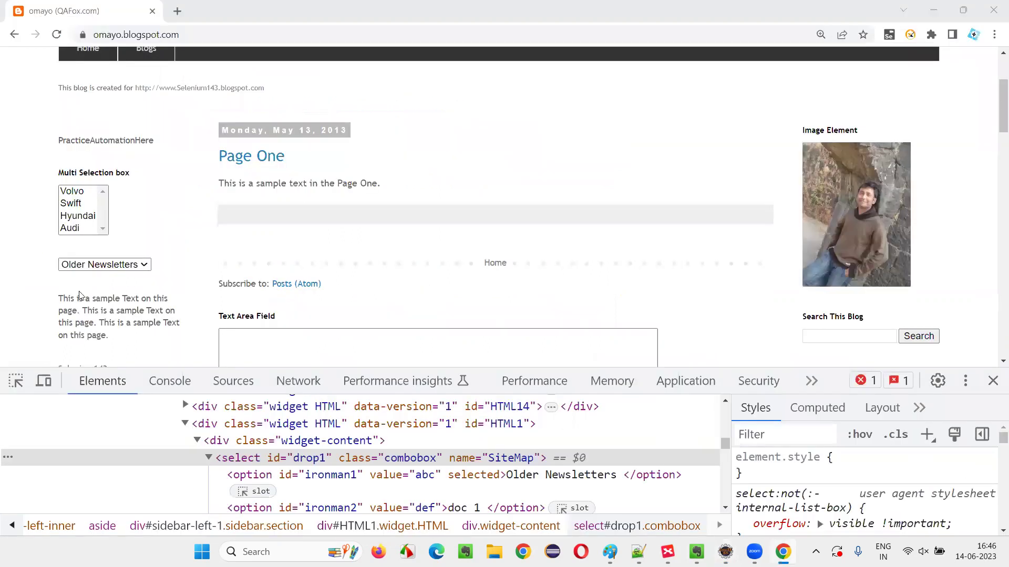
pyautogui.click(95, 265)
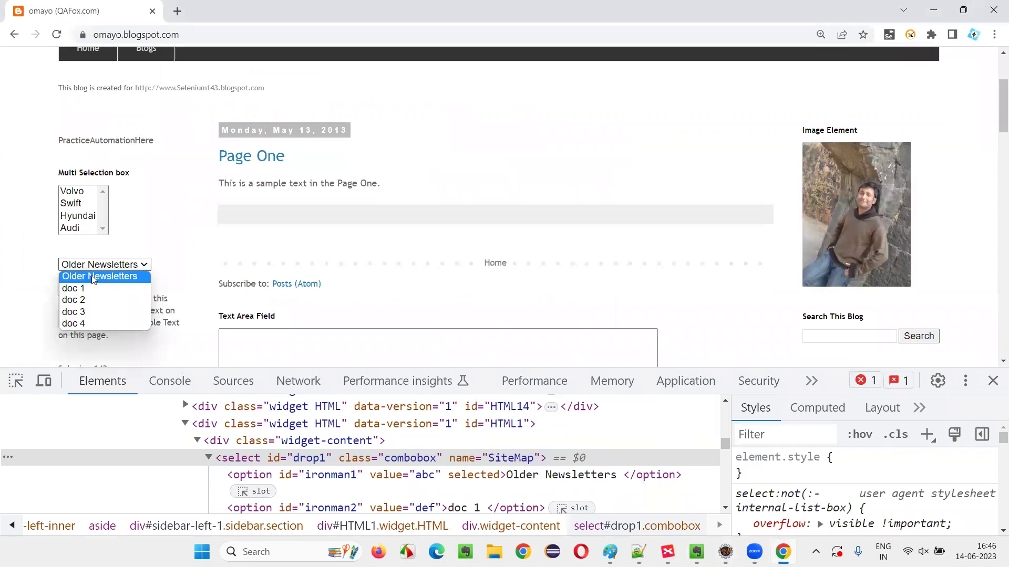
pyautogui.click(96, 280)
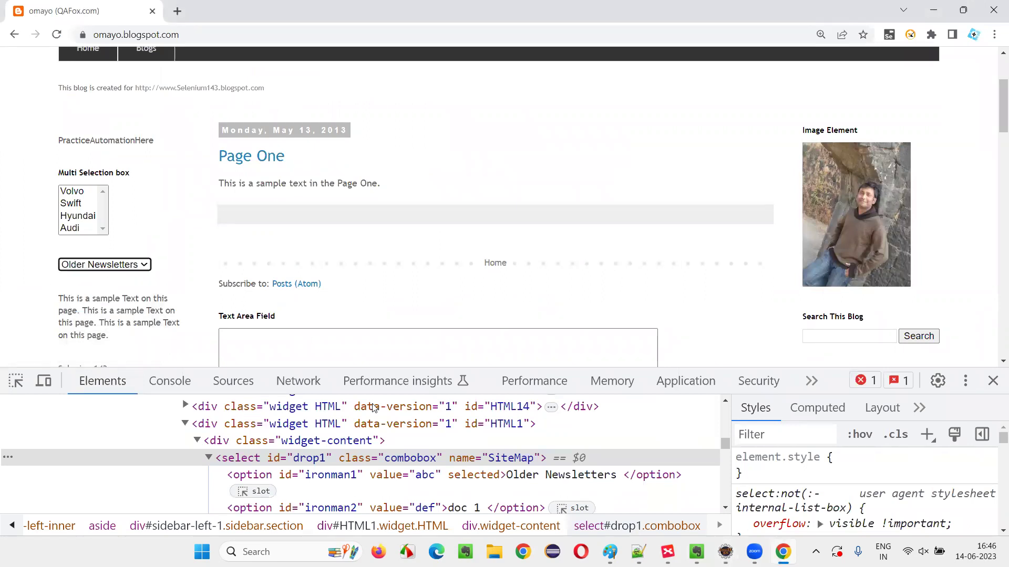
pyautogui.scroll(-2, 449, 289)
pyautogui.scroll(-2, 527, 425)
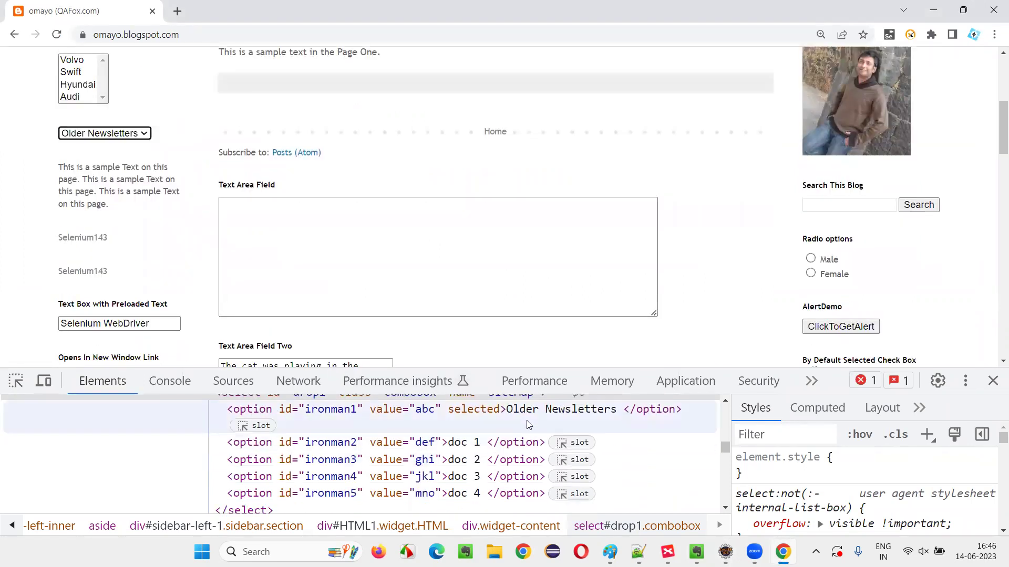
pyautogui.doubleClick(552, 410)
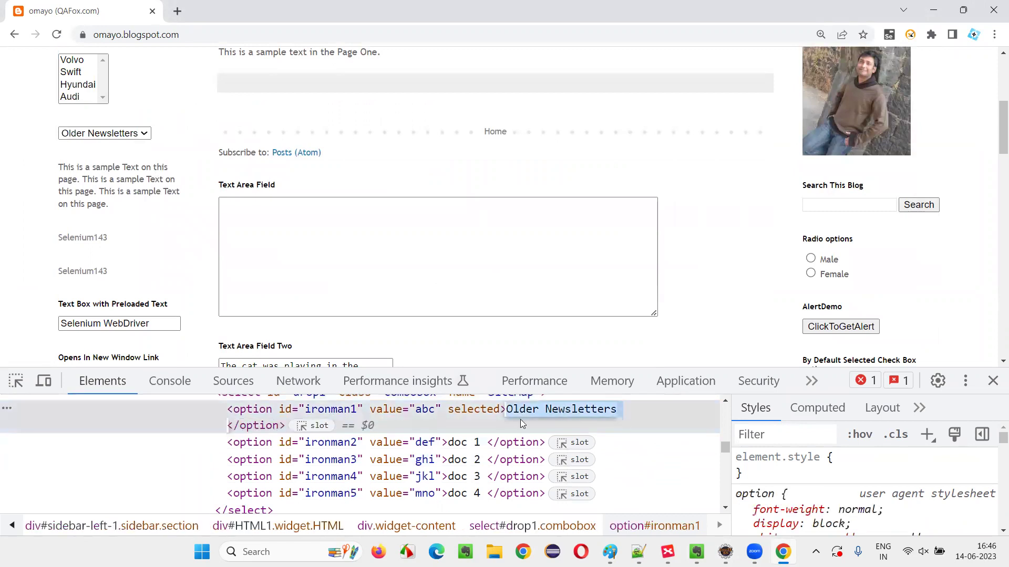
pyautogui.hotkey('alt', 'Tab')
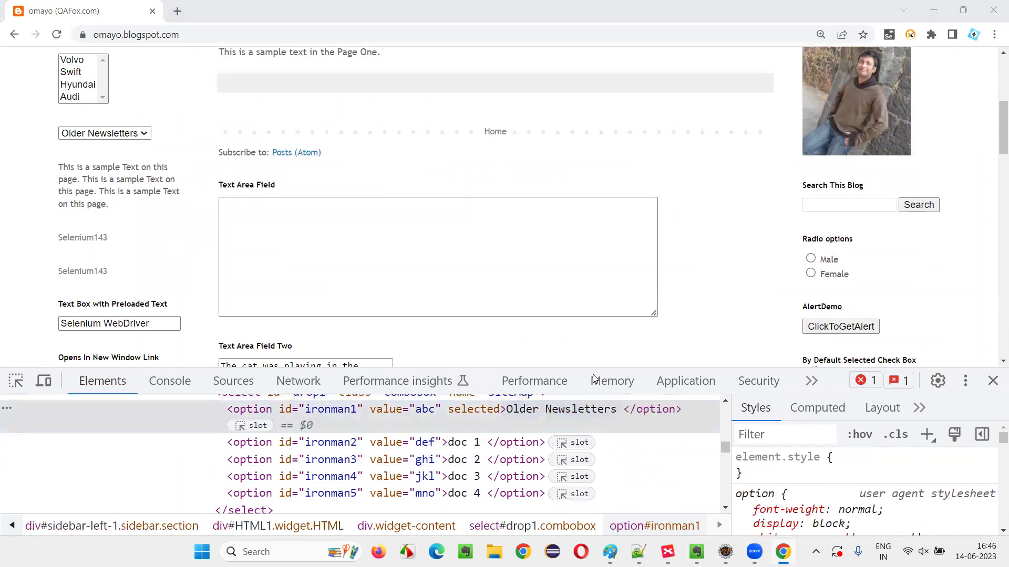
pyautogui.write('Sysout')
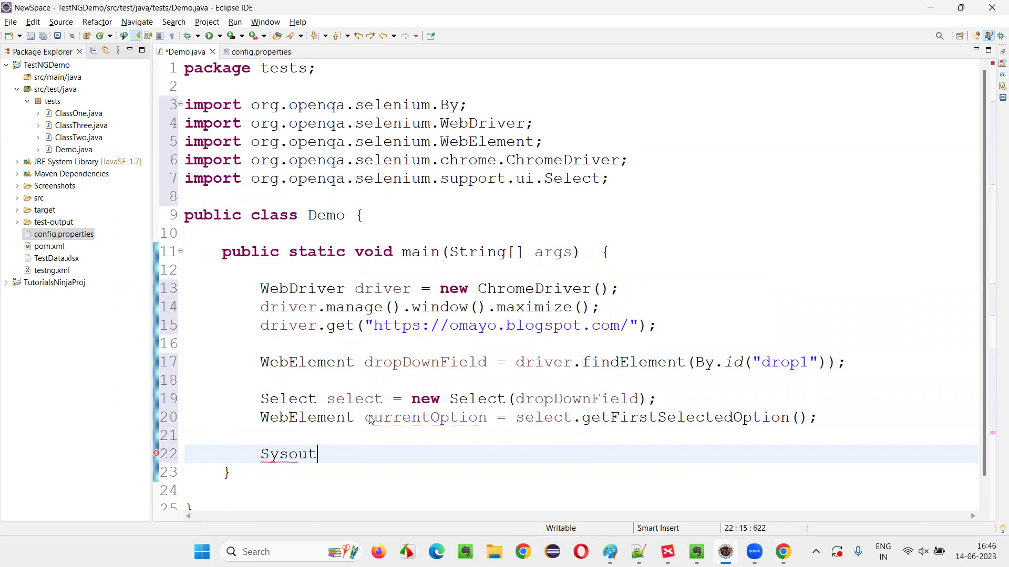
# - Print currentOption.getText() with a sysout statement and end with driver.quit()
pyautogui.hotkey('ctrl', 'space')
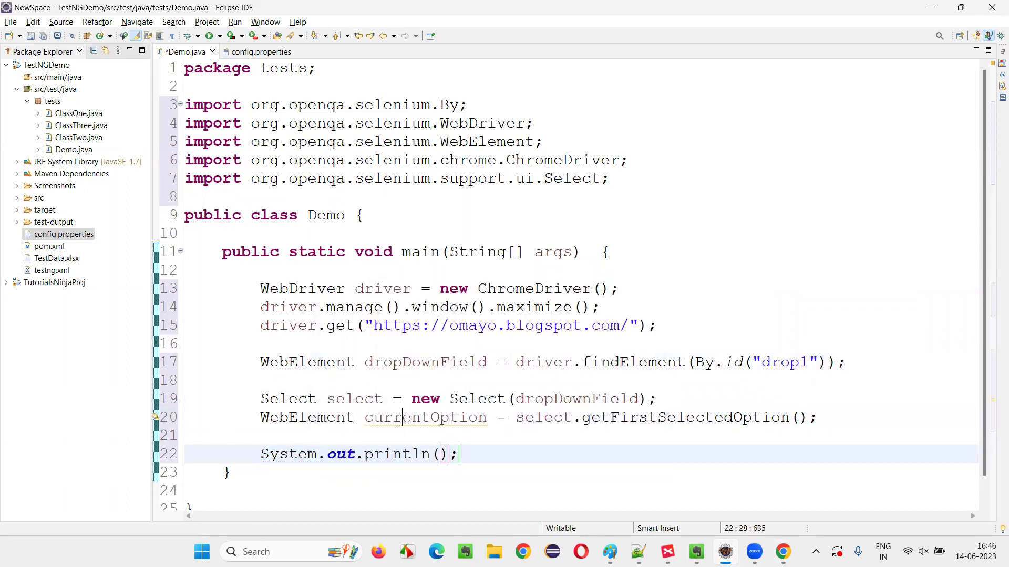
pyautogui.doubleClick(406, 420)
pyautogui.hotkey('ctrl', 'c')
pyautogui.click(442, 454)
pyautogui.hotkey('ctrl', 'v')
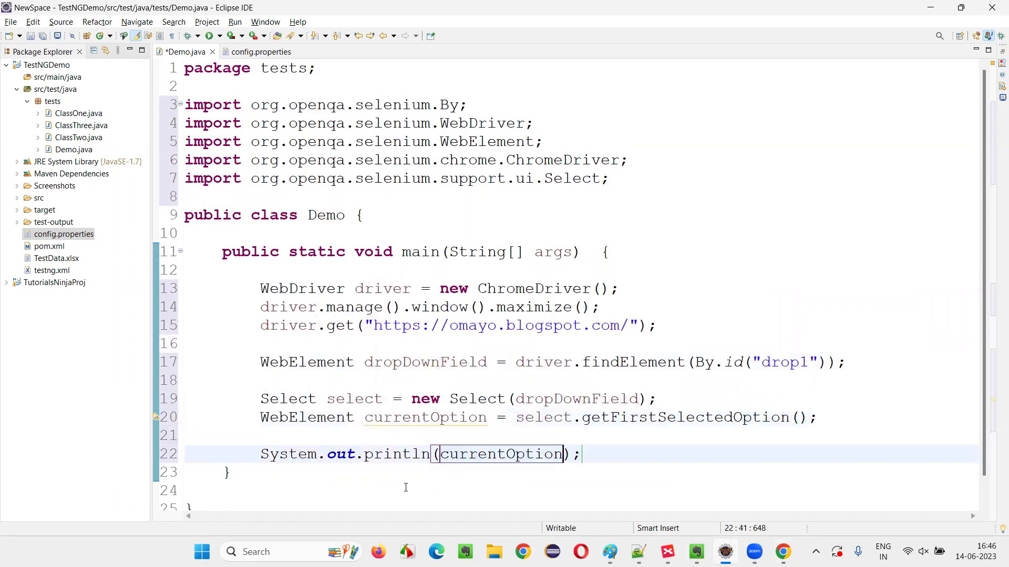
pyautogui.write('.getT')
pyautogui.press('Down')
pyautogui.press('Return')
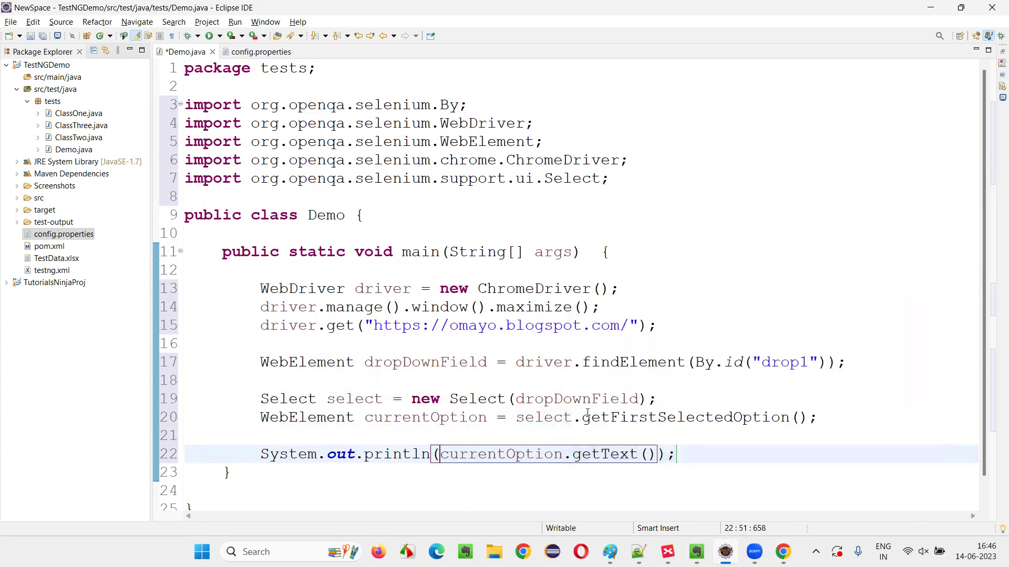
pyautogui.press('Return')
pyautogui.press('Return')
pyautogui.write('driver')
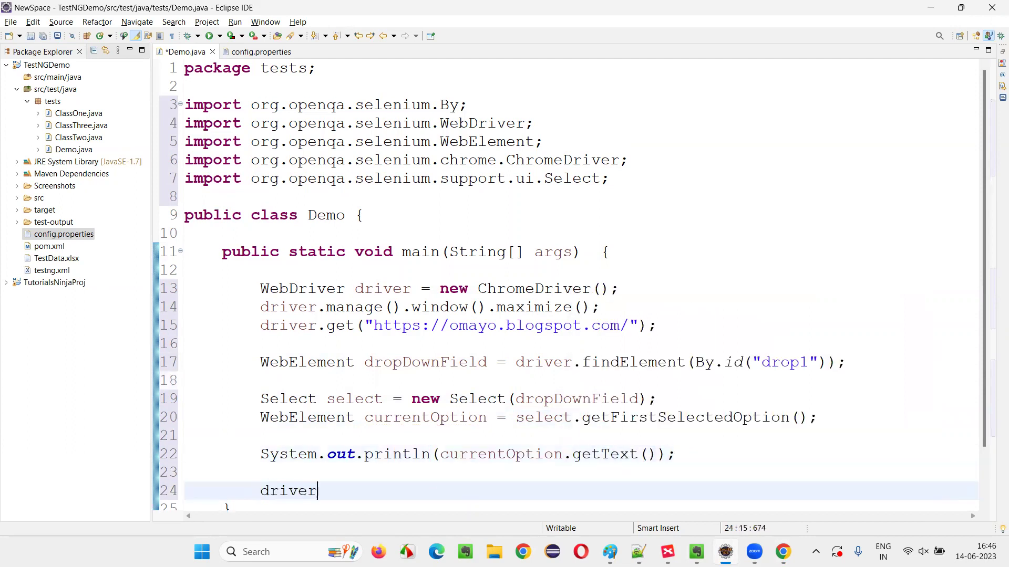
pyautogui.write('.qui')
pyautogui.press('Return')
pyautogui.write(';')
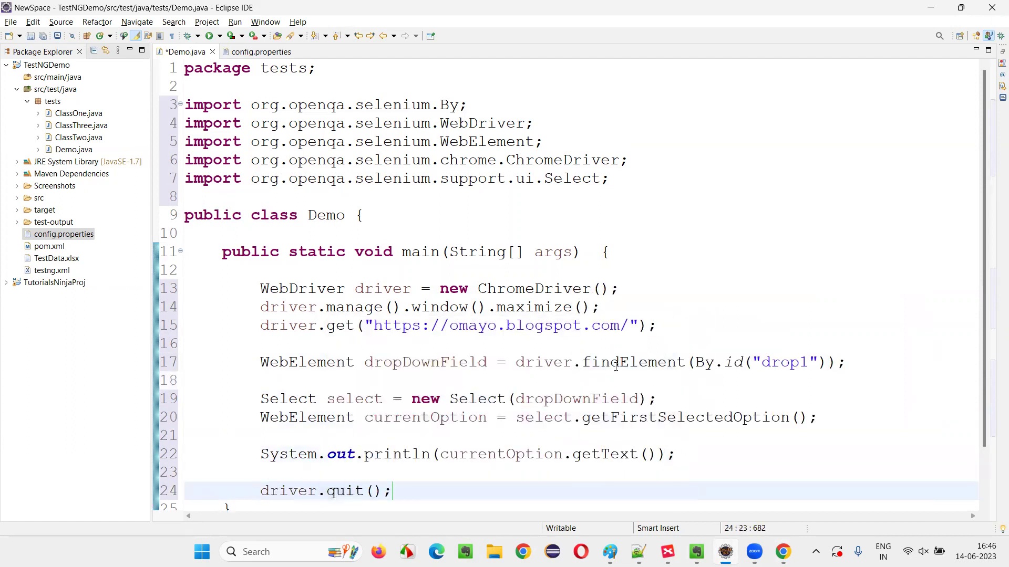
# - Run Demo as a Java Application and compare the console's Older Newsletters with the page
pyautogui.rightClick(527, 331)
pyautogui.moveTo(561, 426)
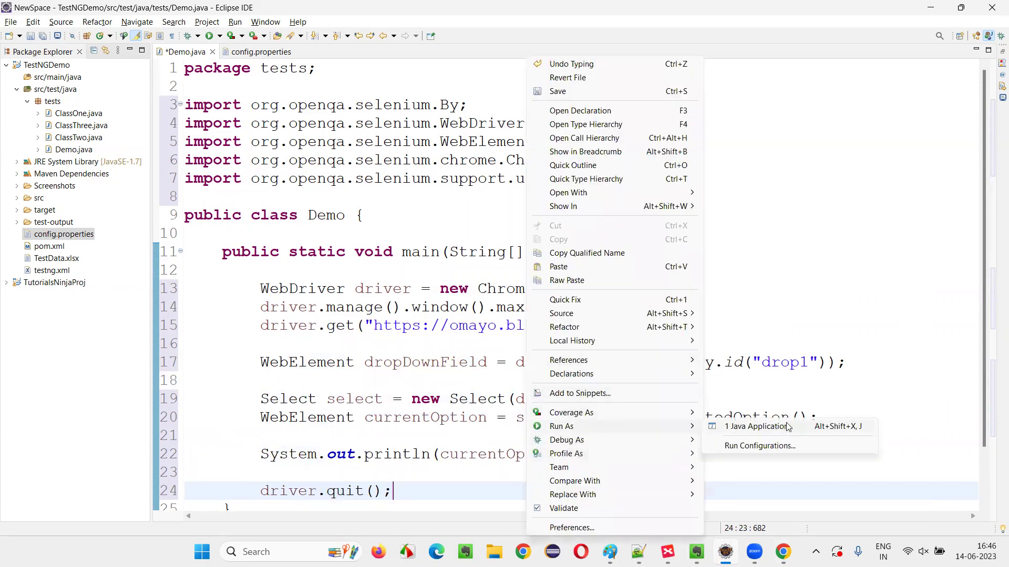
pyautogui.click(787, 426)
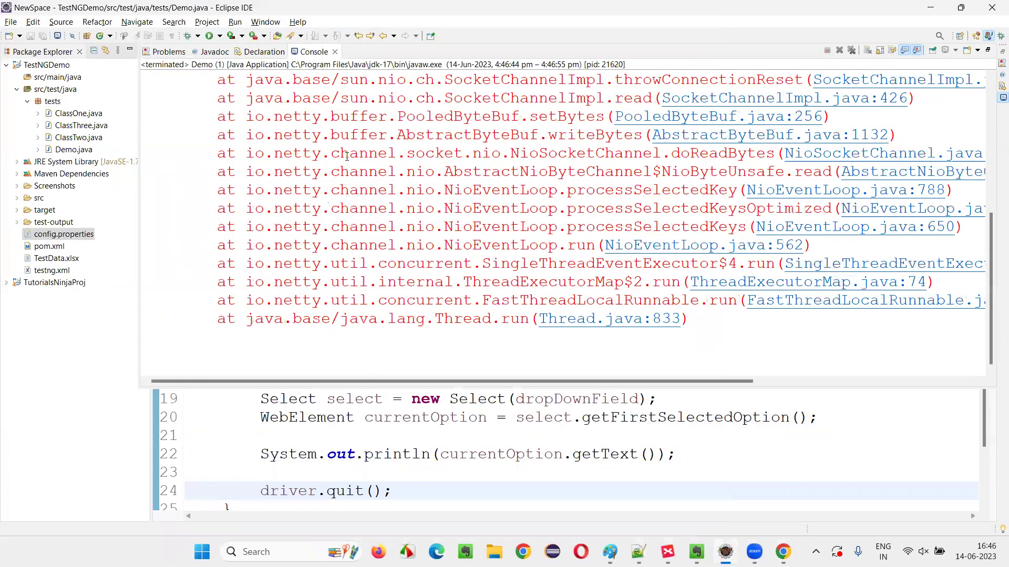
pyautogui.scroll(5, 346, 156)
pyautogui.moveTo(303, 281); pyautogui.dragTo(142, 281)
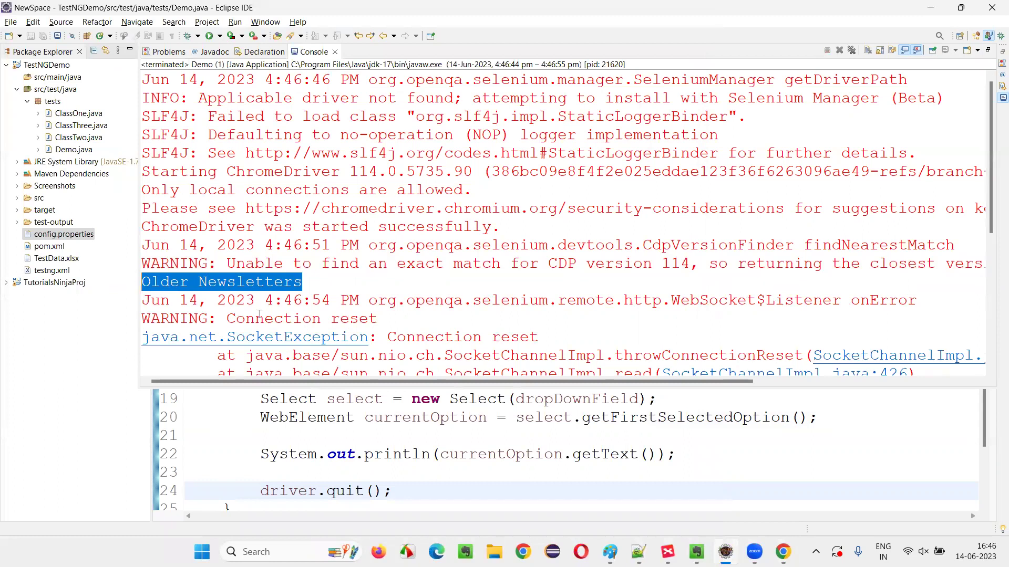
pyautogui.click(783, 552)
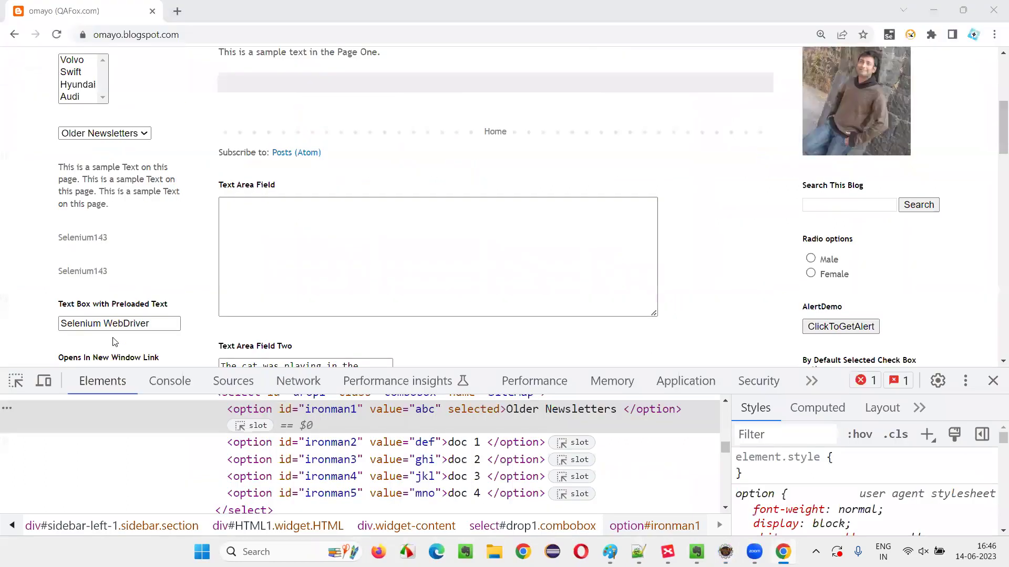
pyautogui.click(725, 553)
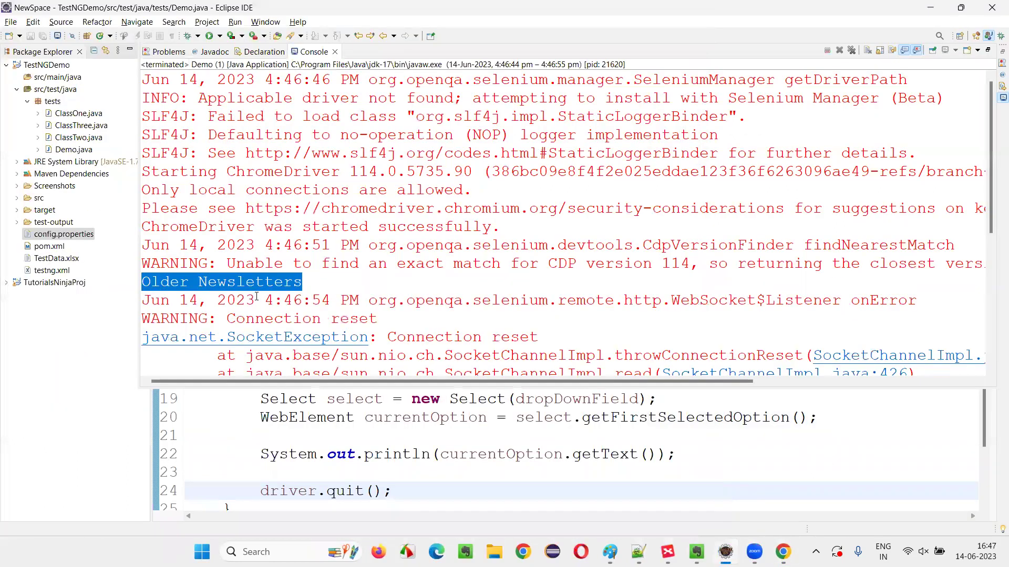
pyautogui.click(575, 423)
pyautogui.moveTo(581, 418); pyautogui.dragTo(814, 420)
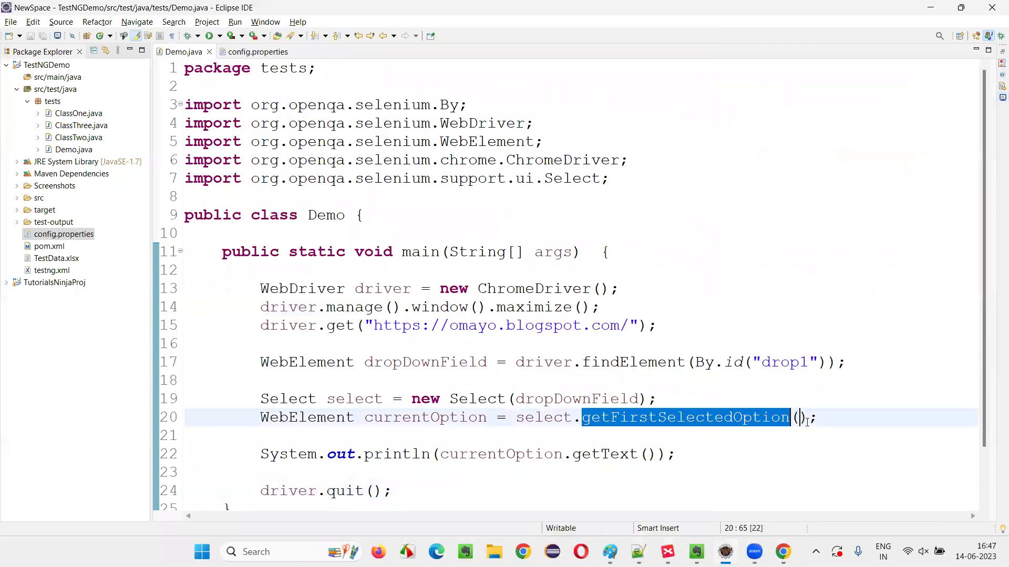
pyautogui.click(668, 551)
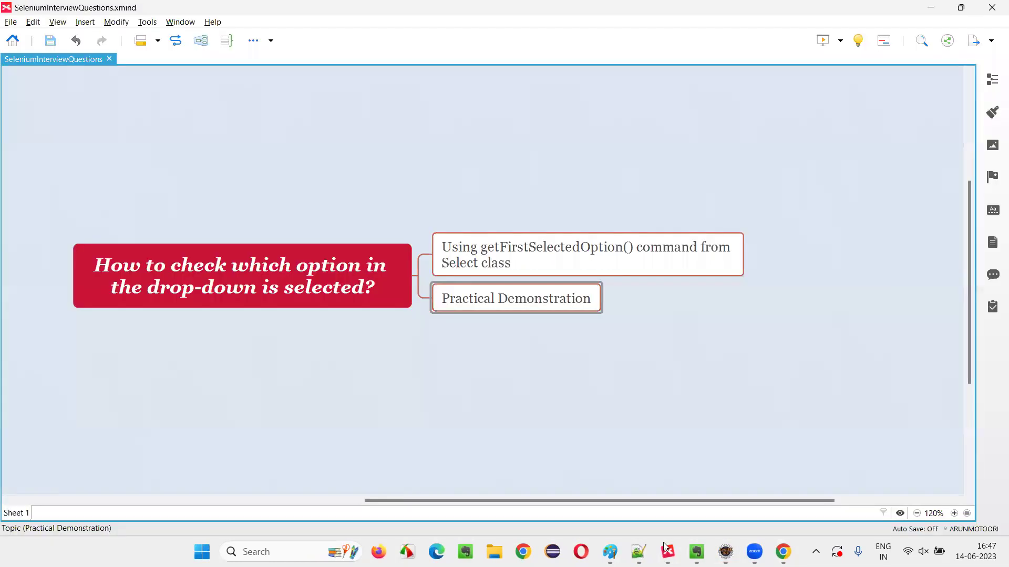
pyautogui.click(261, 283)
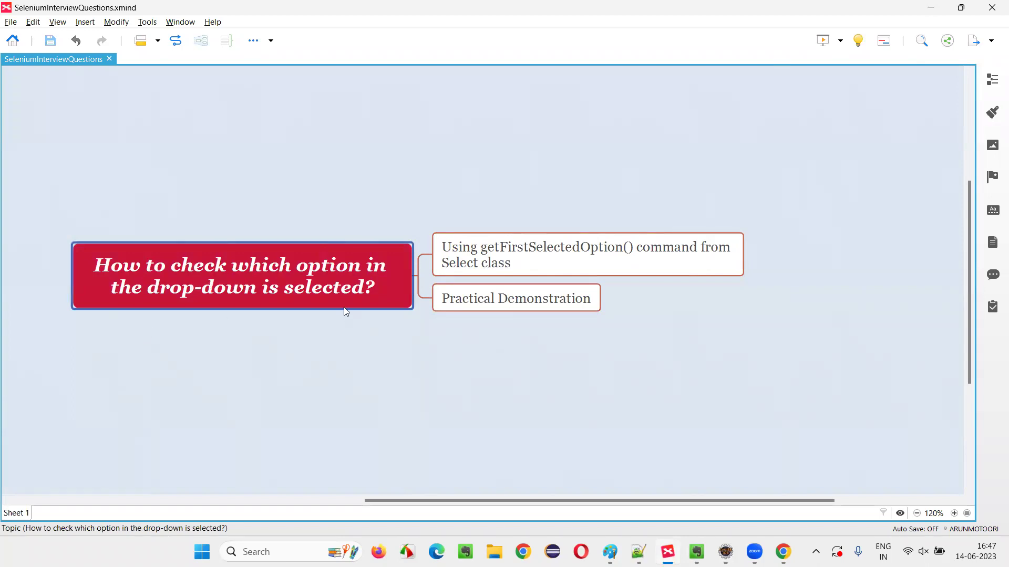
pyautogui.click(526, 269)
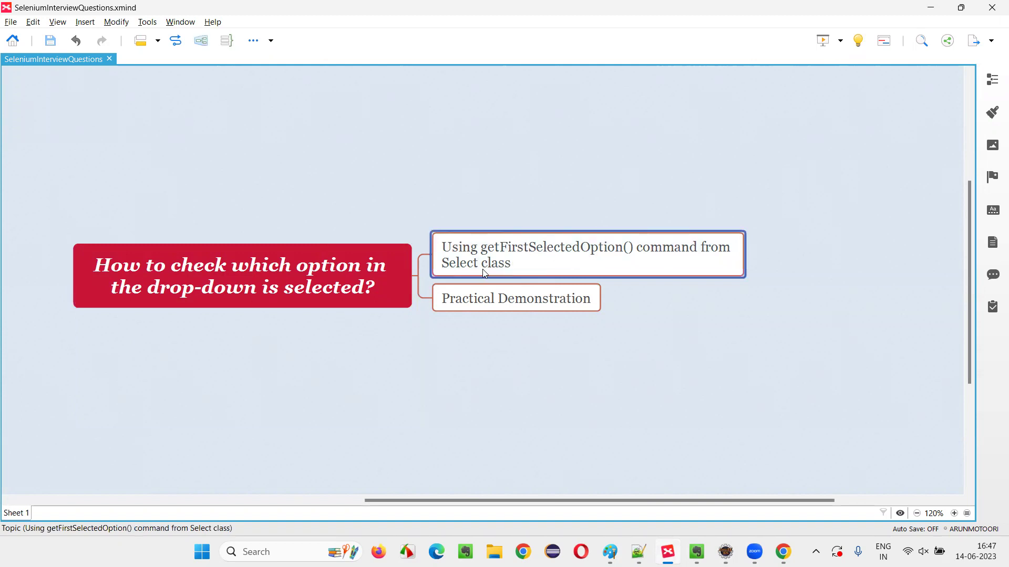
pyautogui.click(361, 289)
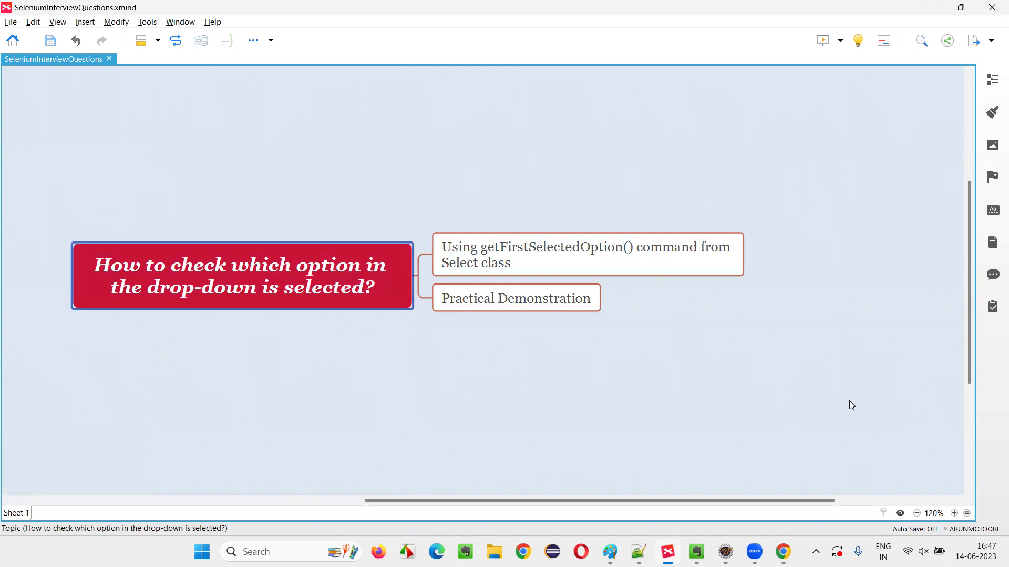